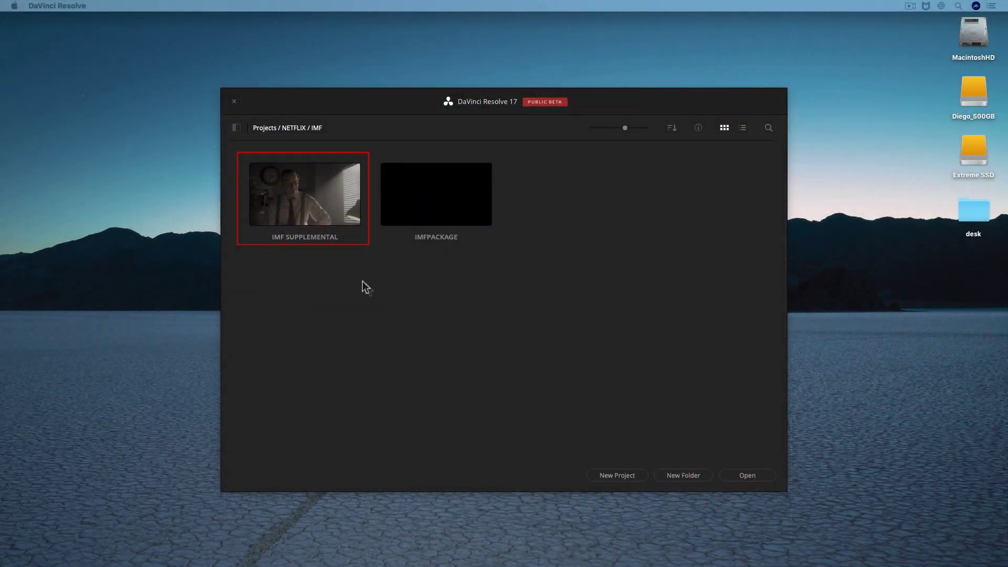
- Open the IMF SUPPLEMENTAL project from the Projects / NETFLIX / IMF folder
left_click(322, 212)
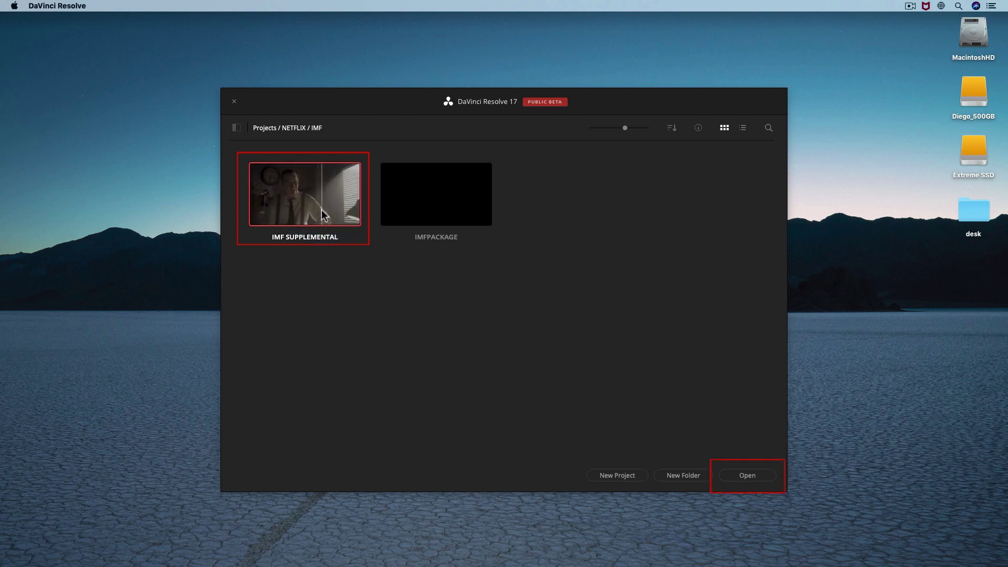
left_click(736, 476)
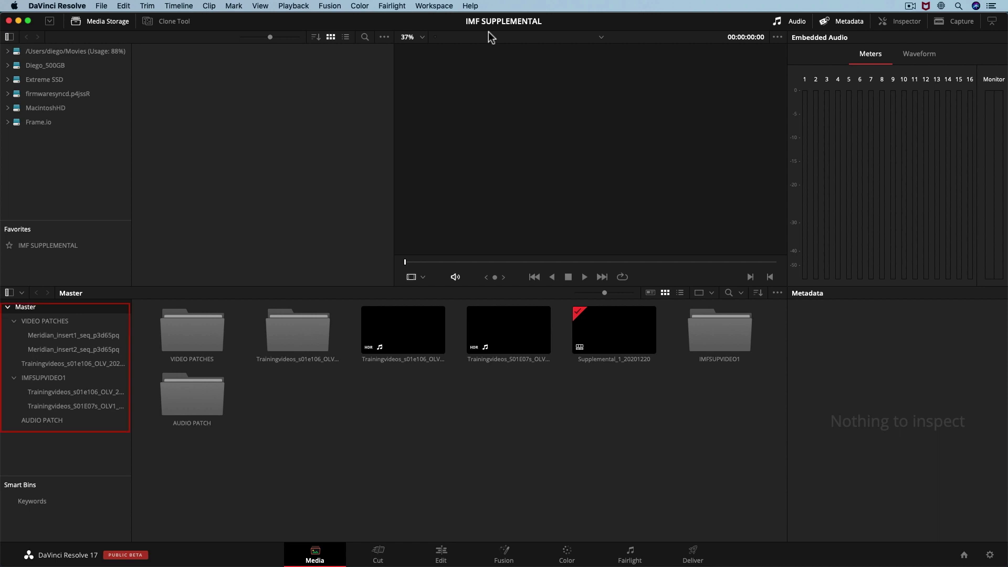
- Review the IMF clips in the Master and IMFSUPVIDEO1 bins, and return to the Master bin
left_click(400, 339)
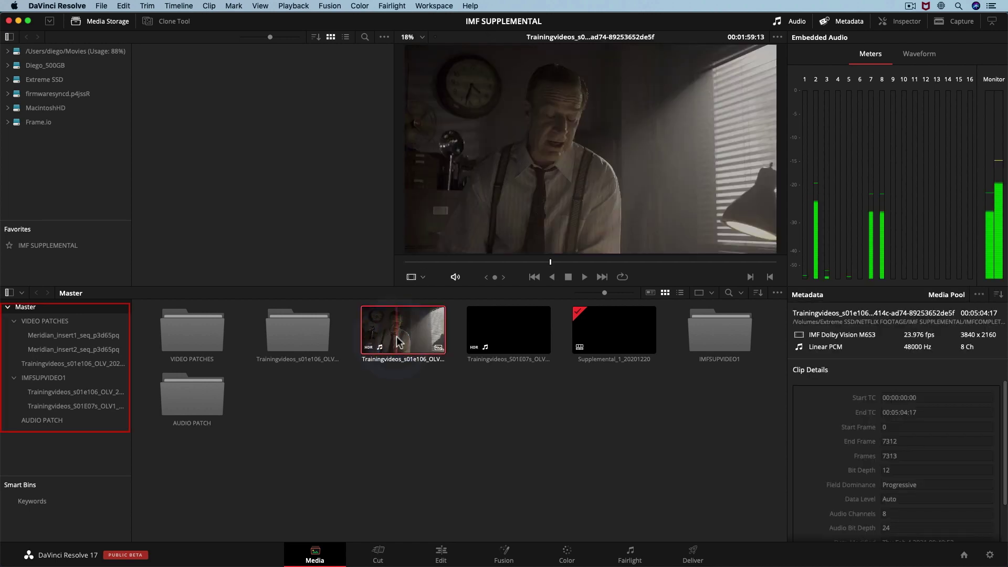
left_click(481, 337)
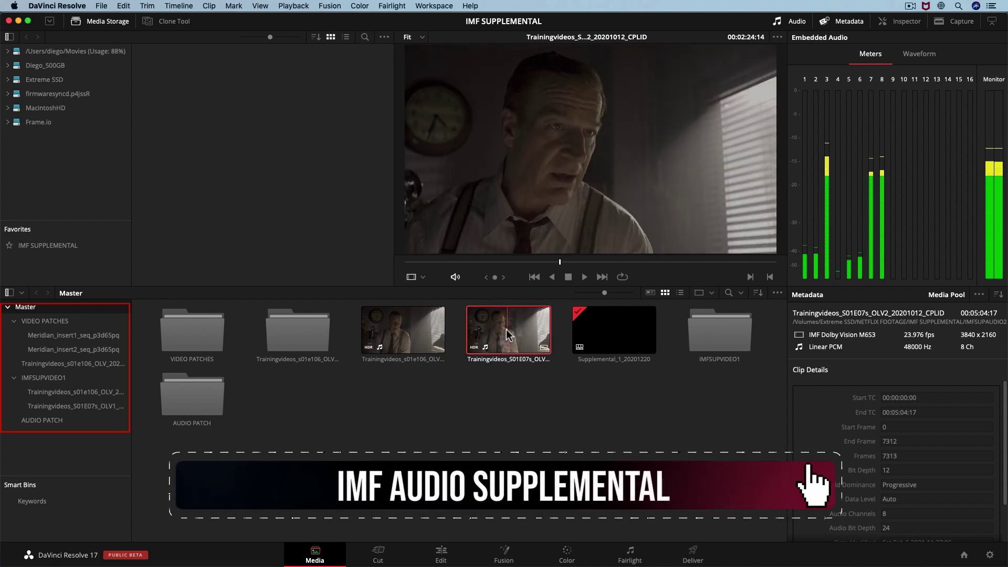
left_click(52, 378)
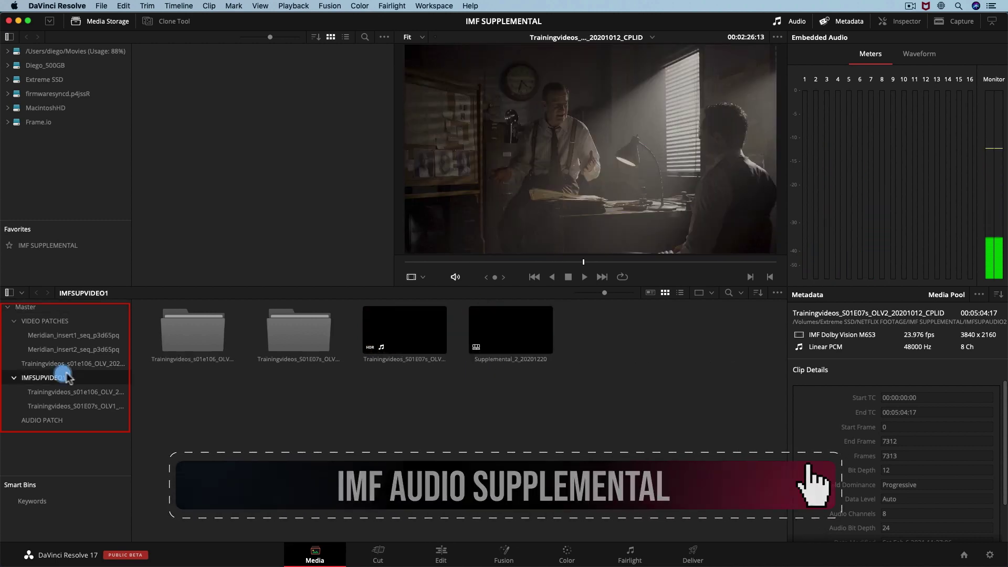
left_click(533, 331)
left_click(413, 348)
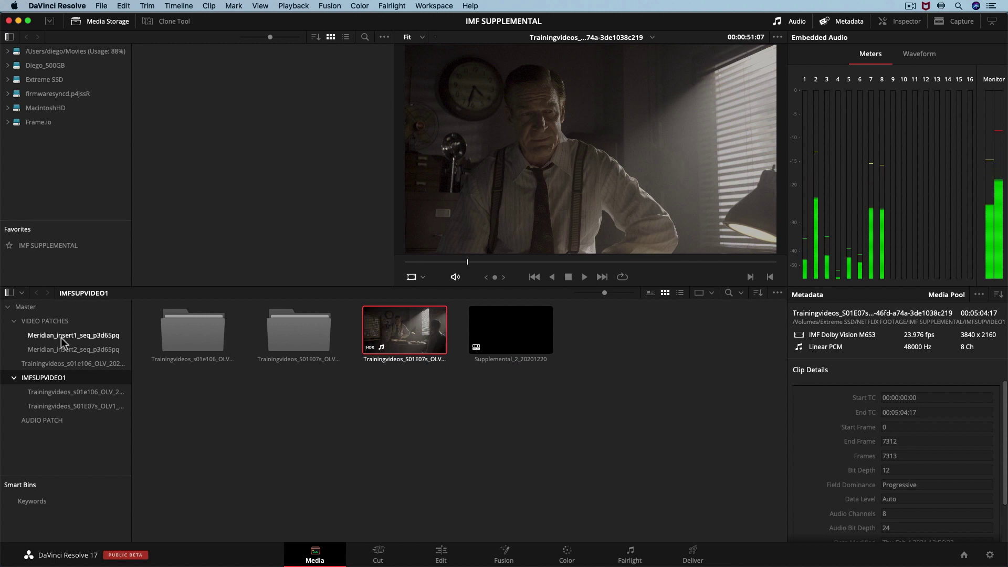
left_click(25, 307)
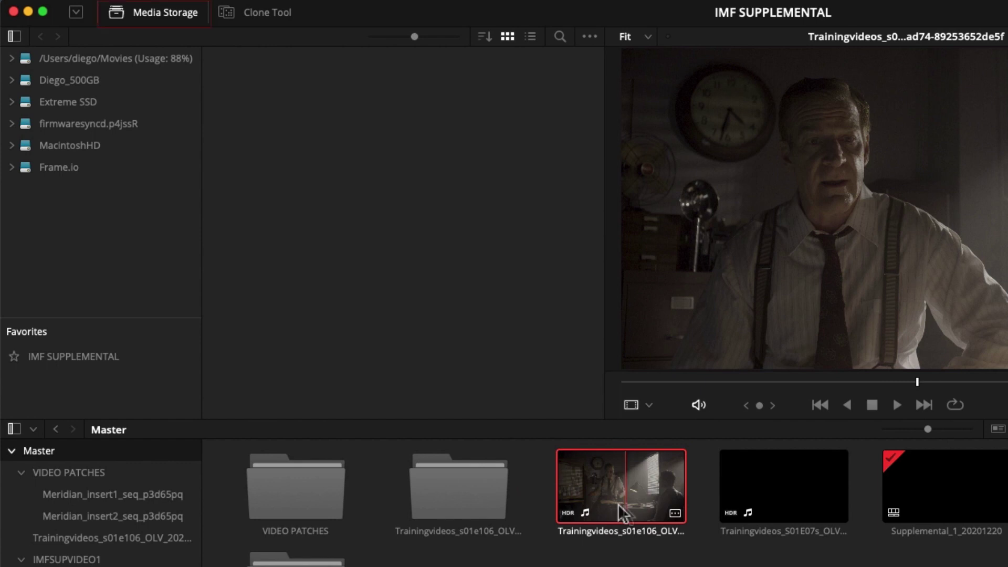
- Browse from the IMF SUPPLEMENTAL favorite to the IMFSUPAUDIO2 folder in media storage and preview its clip
left_click(89, 358)
left_click(89, 356)
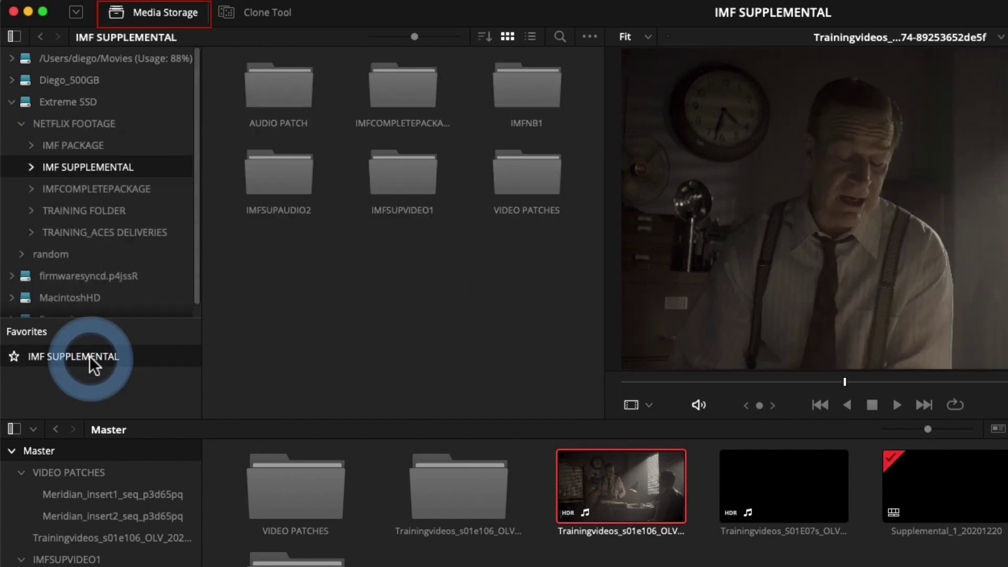
left_click(31, 167)
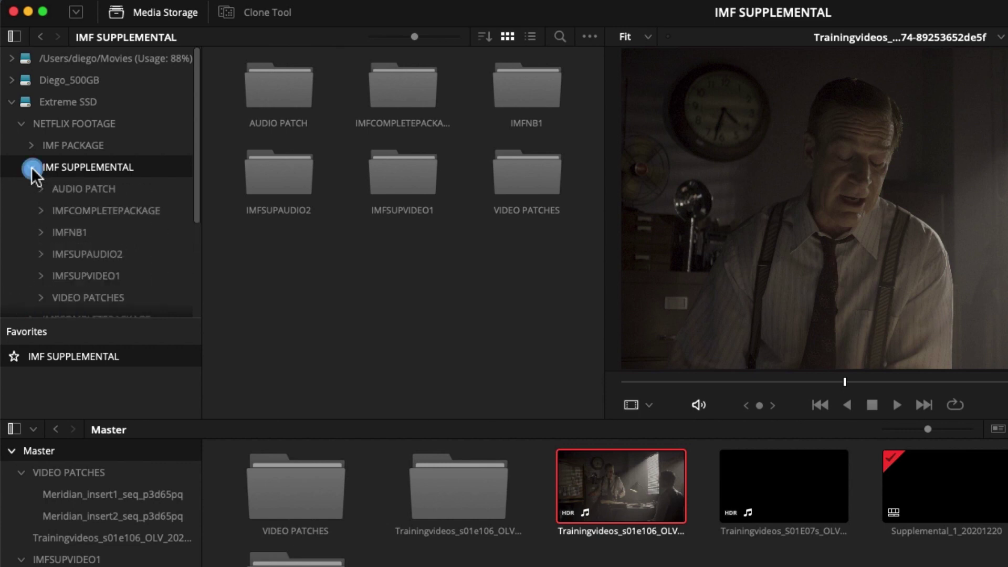
left_click(90, 257)
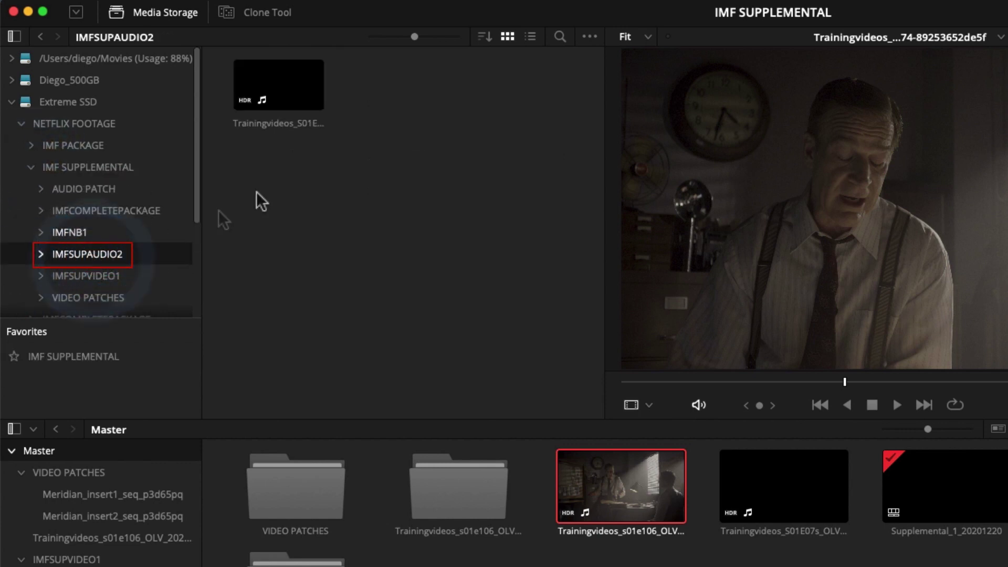
left_click(278, 84)
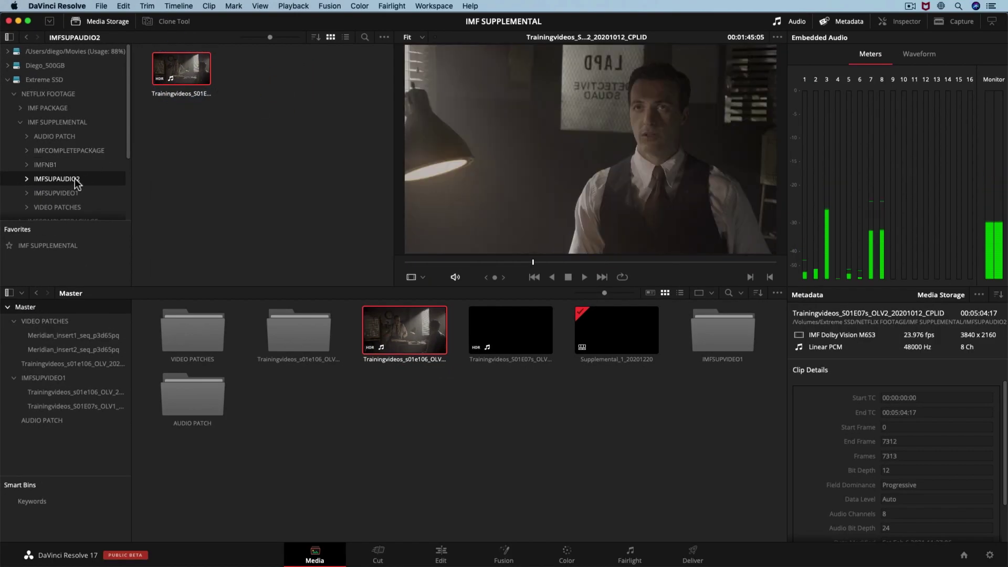
- Import the IMFSUPAUDIO2 folder into the media pool as a bin under Master and select its clip
left_click_drag(74, 179, 105, 437)
left_click(98, 440)
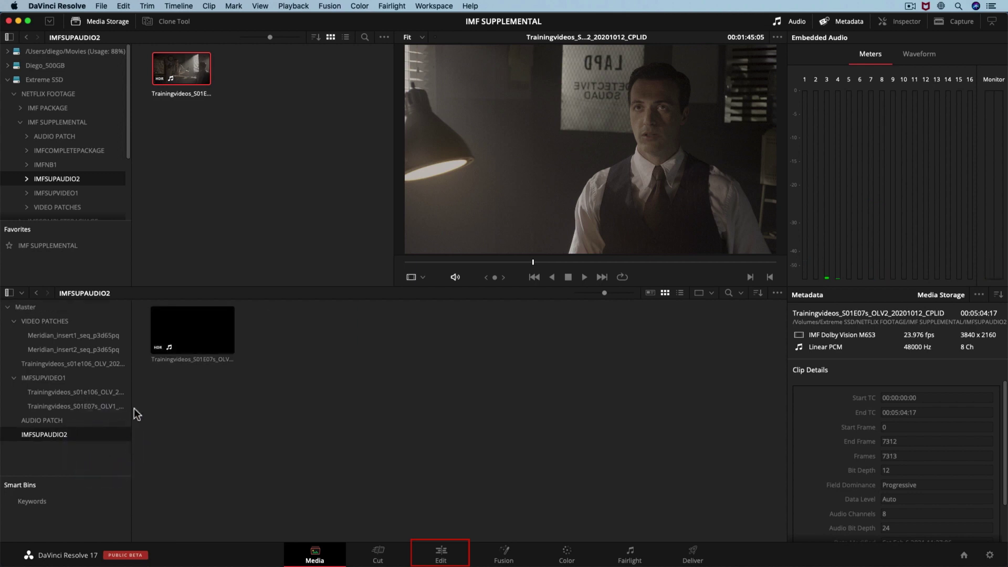
left_click(200, 342)
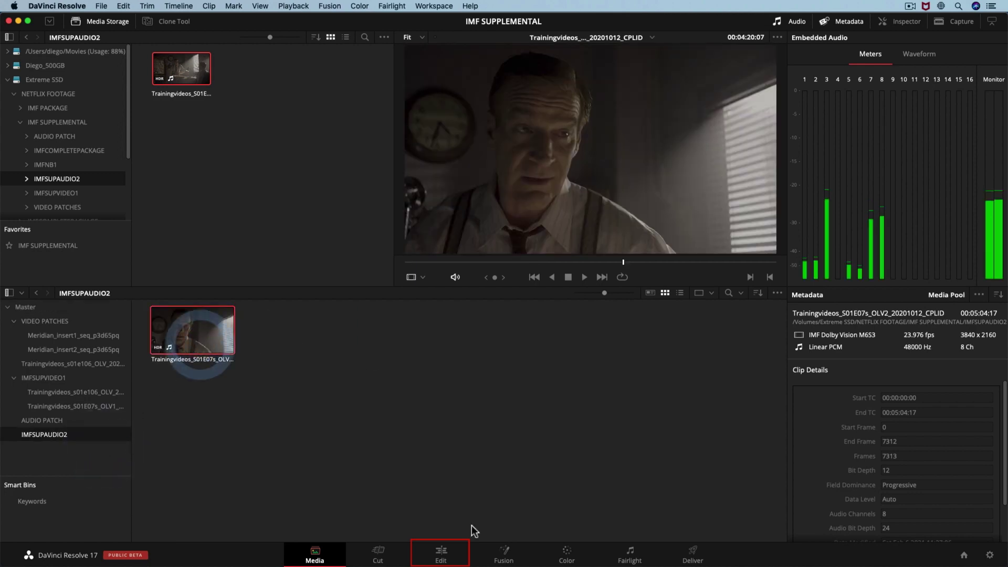
- Switch to the Edit page and move the playhead of the Supplemental_1_20201220 timeline to 00:00:55:18
left_click(456, 560)
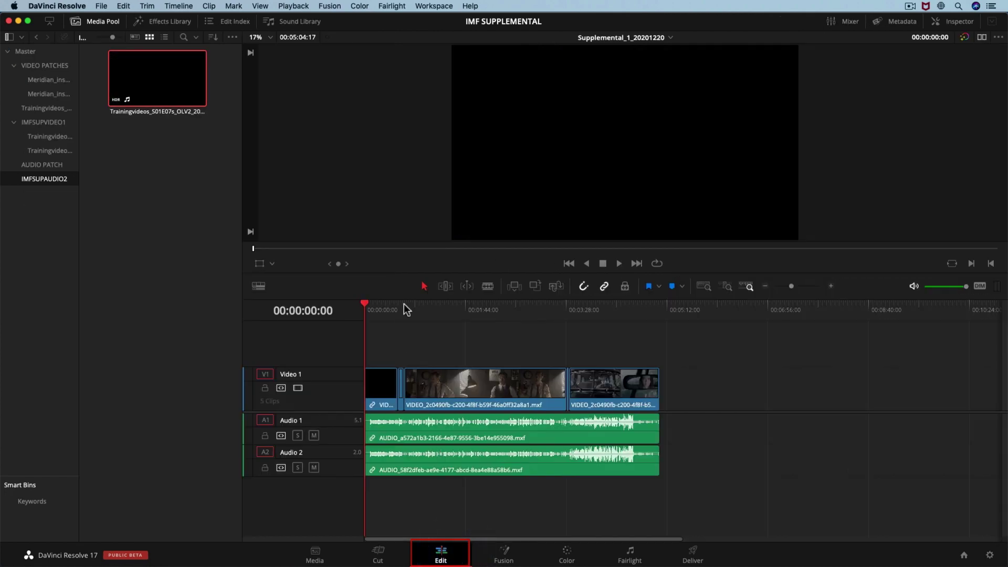
left_click(416, 311)
left_click(418, 311)
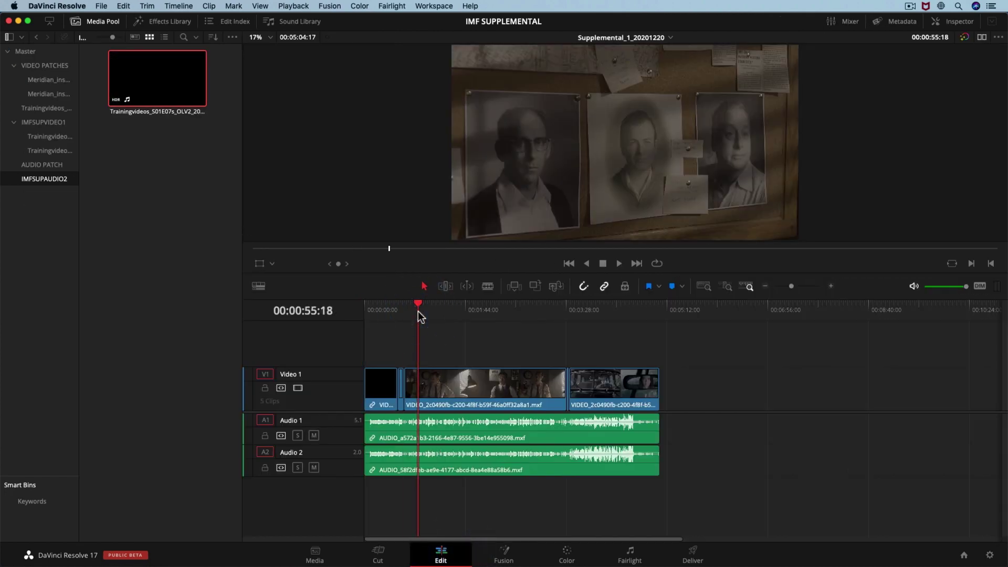
- Create a timeline named Nonbranded_supplemental_1_20201220 from the IMFSUPAUDIO2 clip using its IMF SUPPLEMENTAL composition playlist
left_click(141, 87)
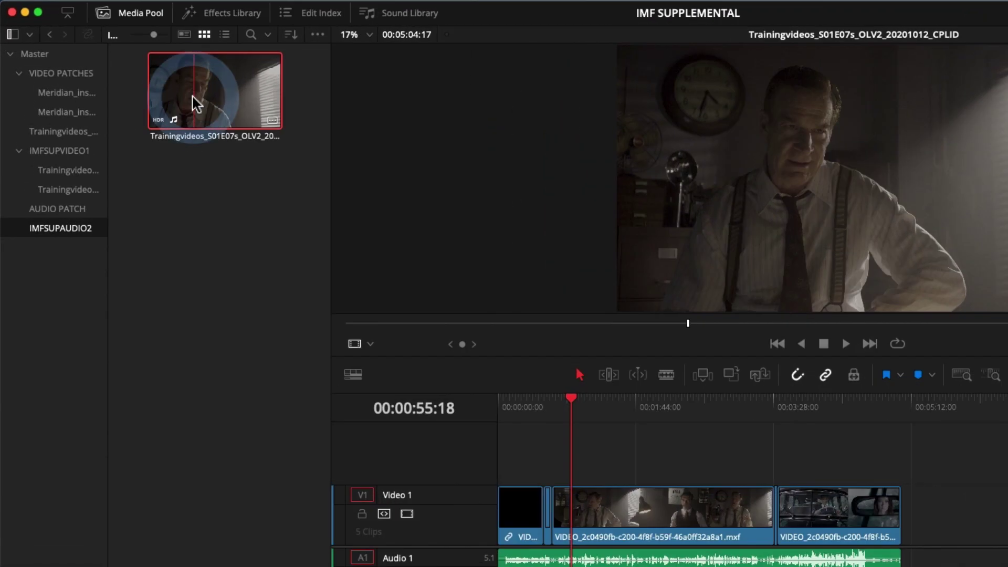
right_click(193, 97)
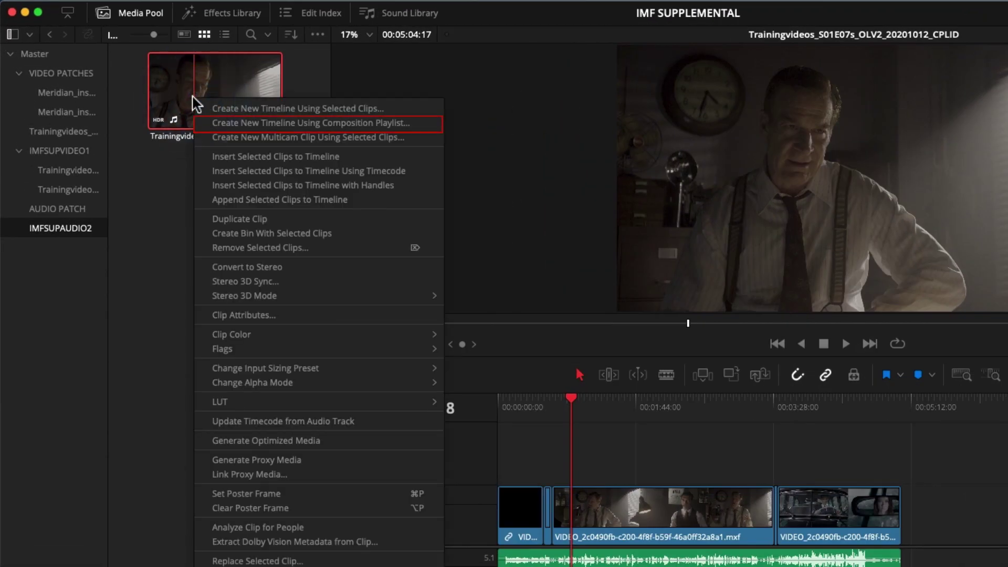
left_click(261, 128)
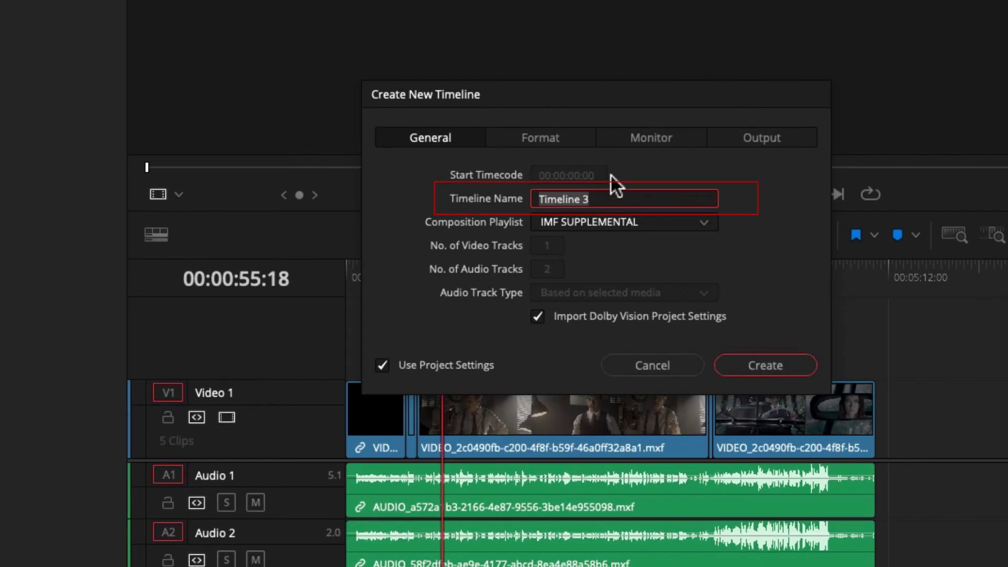
key("Right")
key("BackSpace")
key("BackSpace")
key("BackSpace")
key("BackSpace")
key("BackSpace")
key("BackSpace")
key("BackSpace")
key("BackSpace")
key("BackSpace")
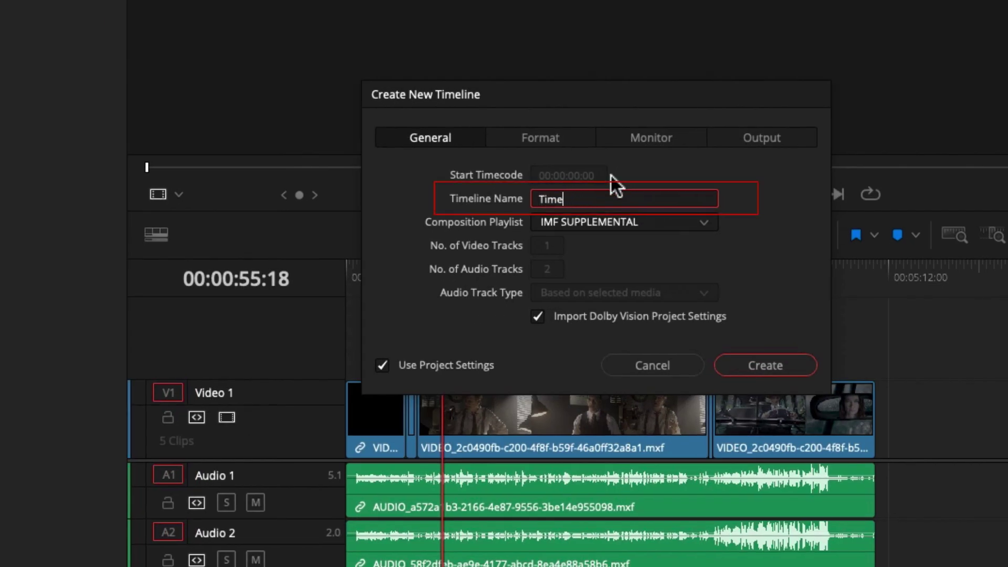
key("BackSpace")
type("Nonbranded_supplemental")
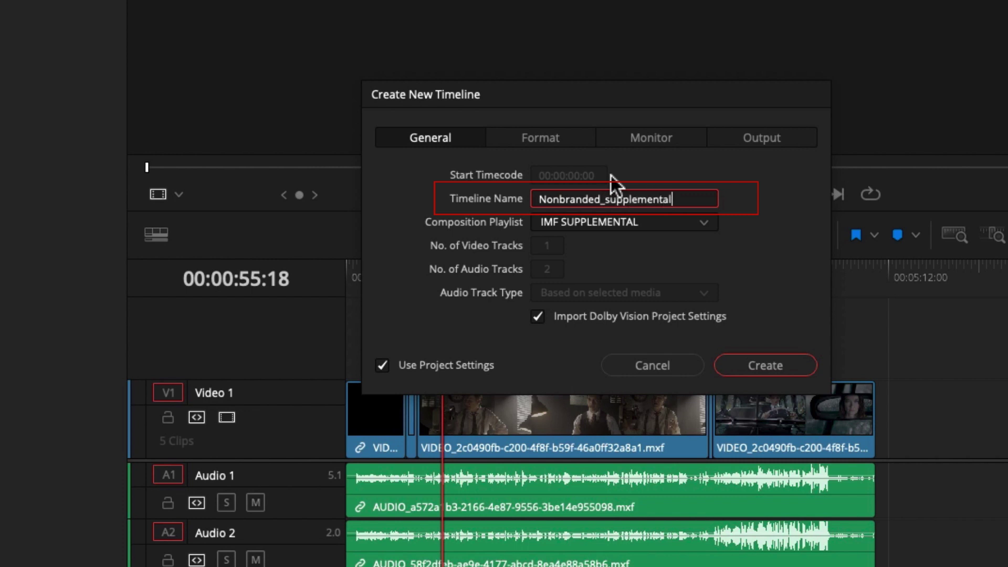
type("_1_20201220")
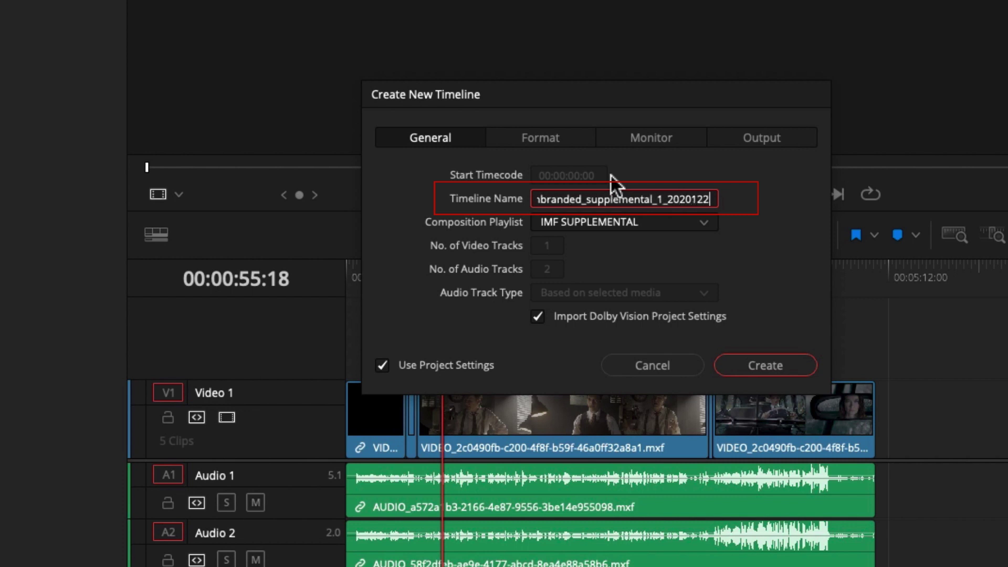
left_click(780, 357)
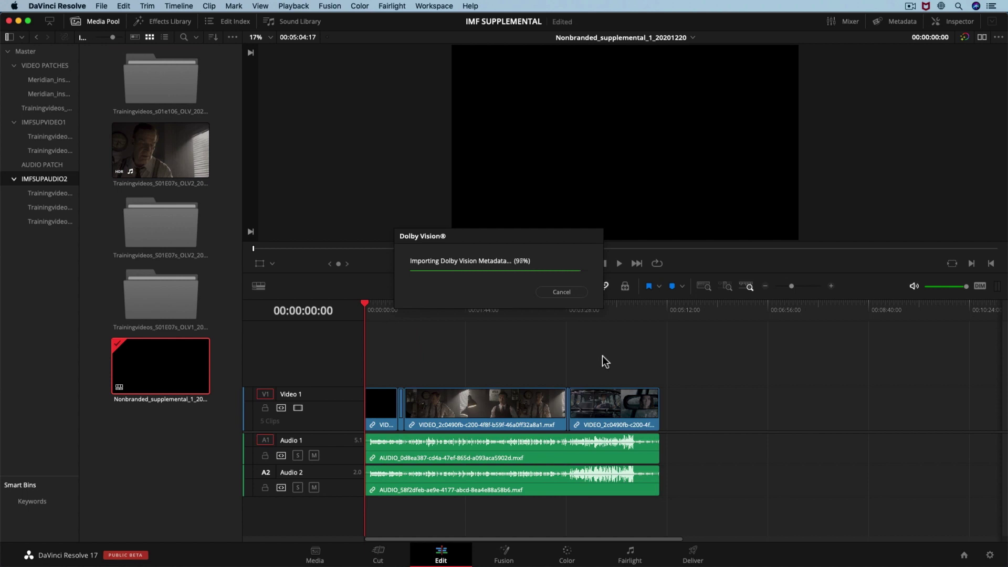
- Scrub through the Nonbranded_supplemental_1_20201220 timeline to check its video segments
left_click(396, 311)
left_click_drag(393, 313, 414, 315)
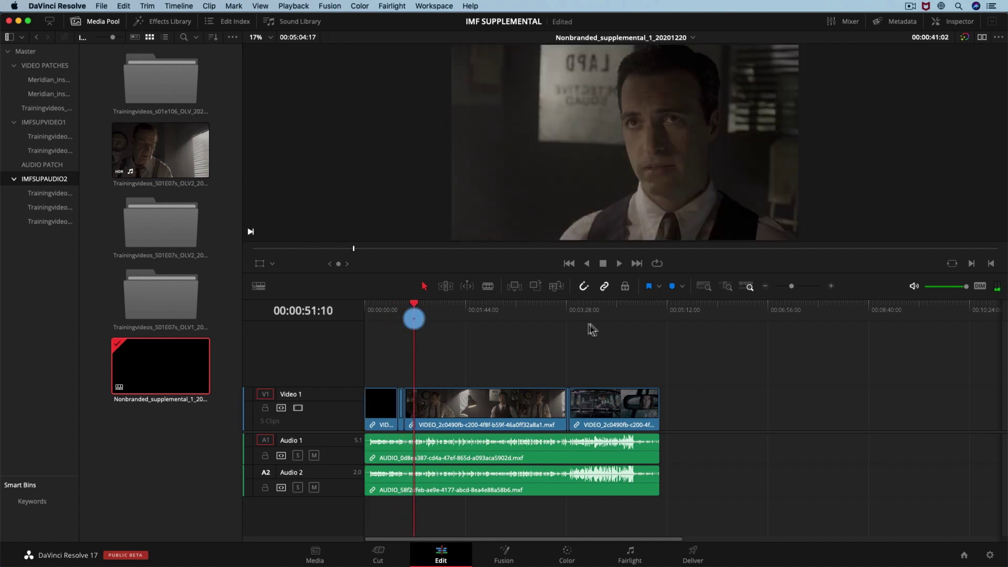
left_click(566, 304)
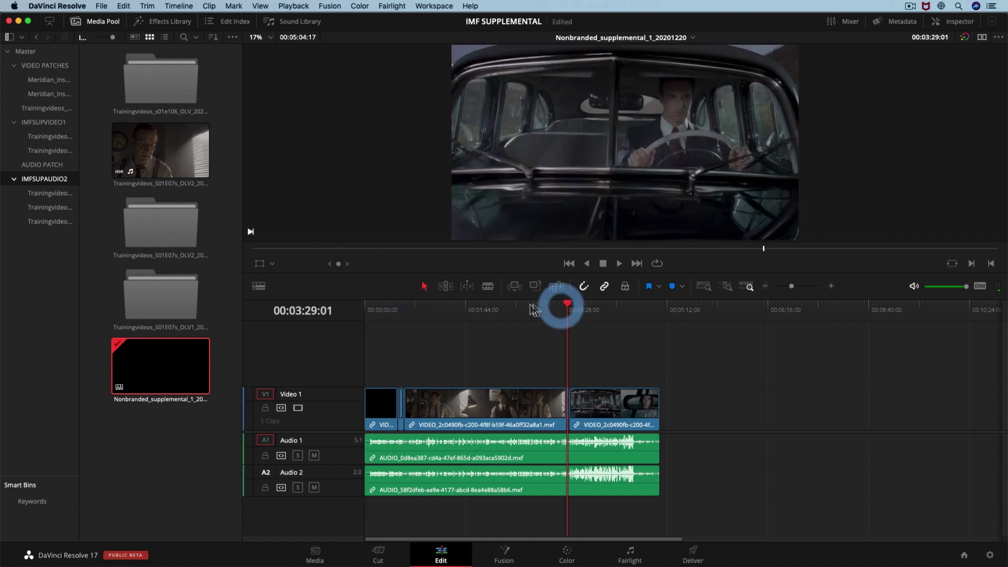
left_click(765, 287)
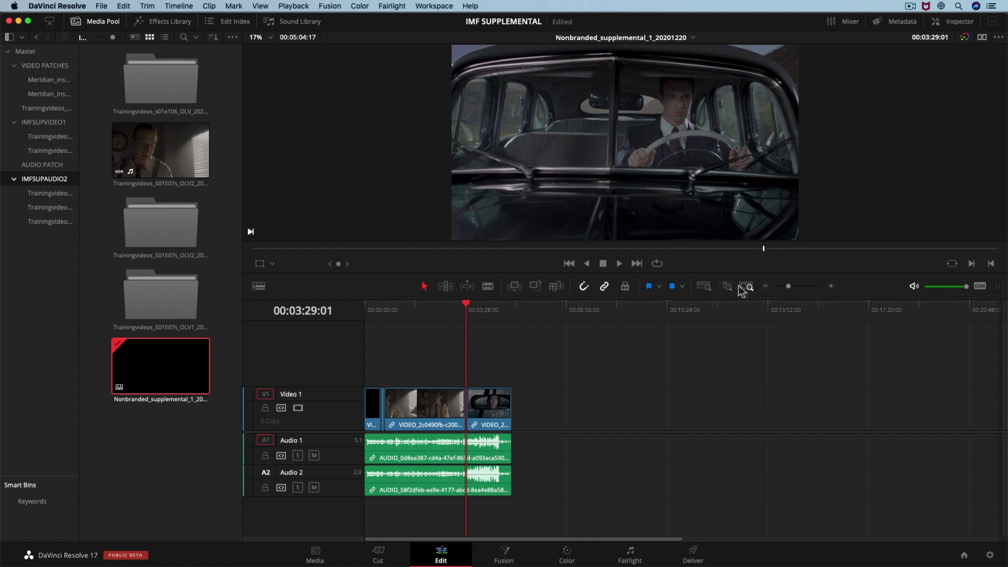
left_click(831, 286)
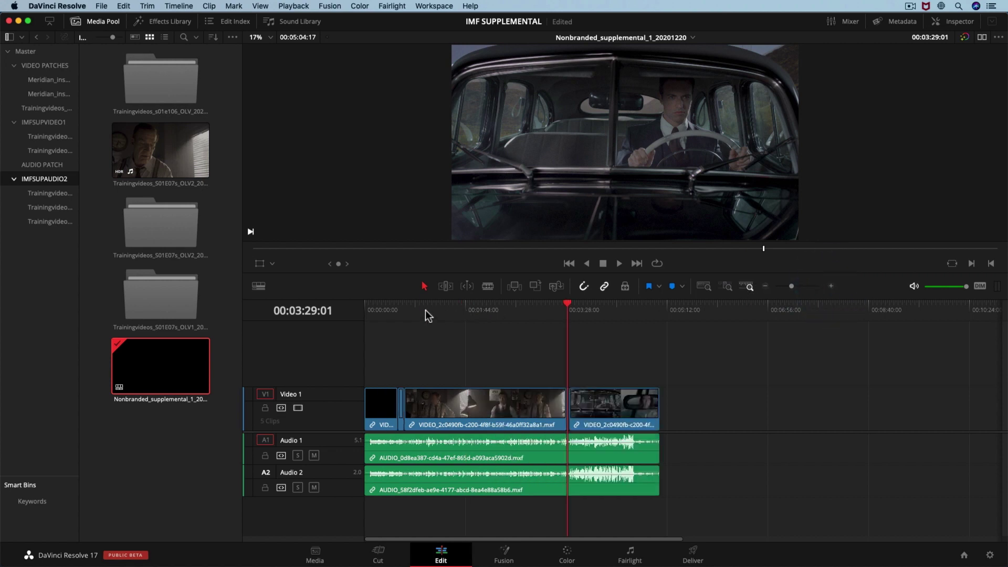
left_click_drag(405, 311, 391, 314)
left_click(392, 313)
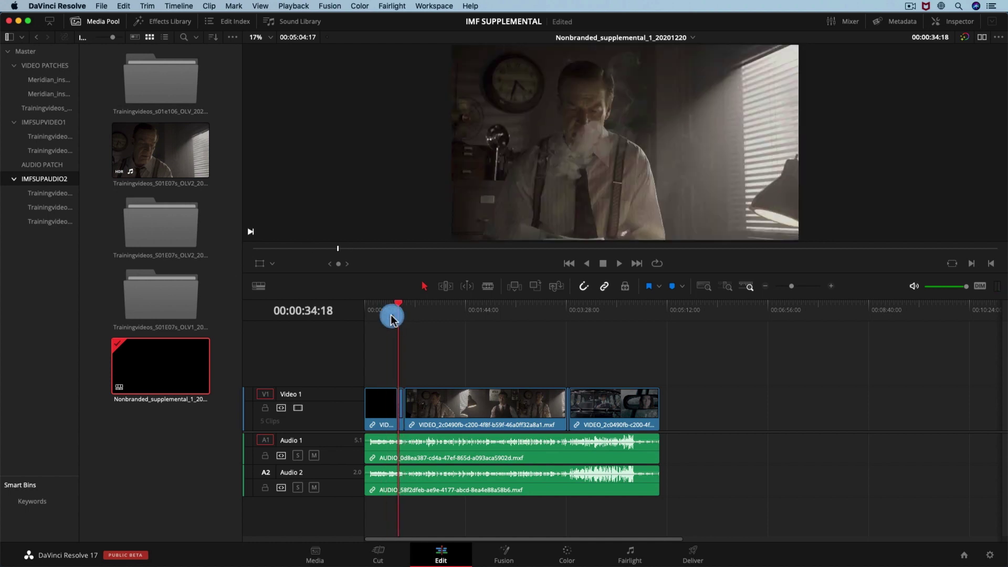
left_click(155, 157)
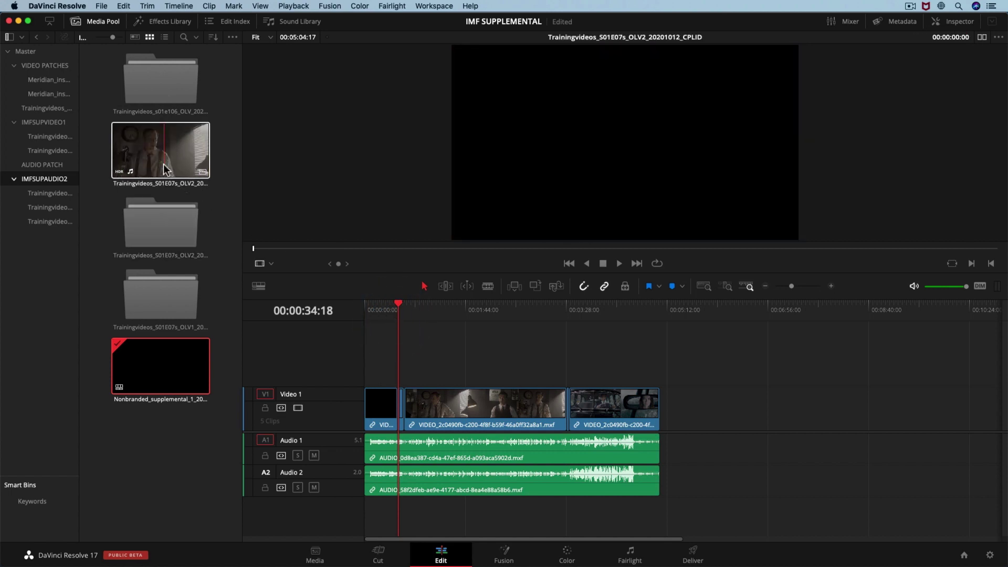
right_click(154, 168)
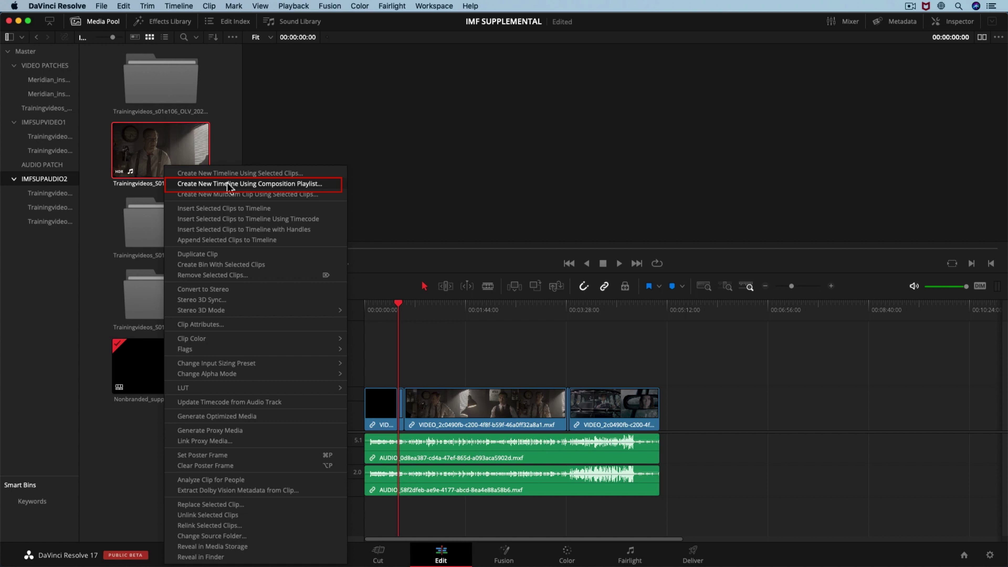
left_click(447, 331)
- In Trim Edit mode, position the playhead at 00:00:05:00 and trim the timeline's start there to remove the Netflix Original Series card
left_click_drag(368, 310, 367, 310)
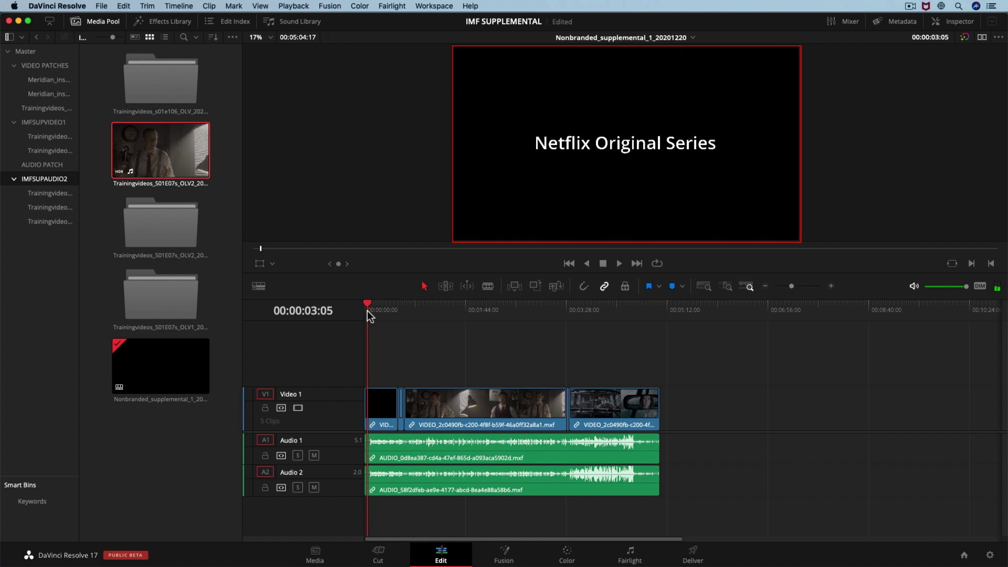
left_click(367, 310)
left_click(448, 286)
left_click(928, 39)
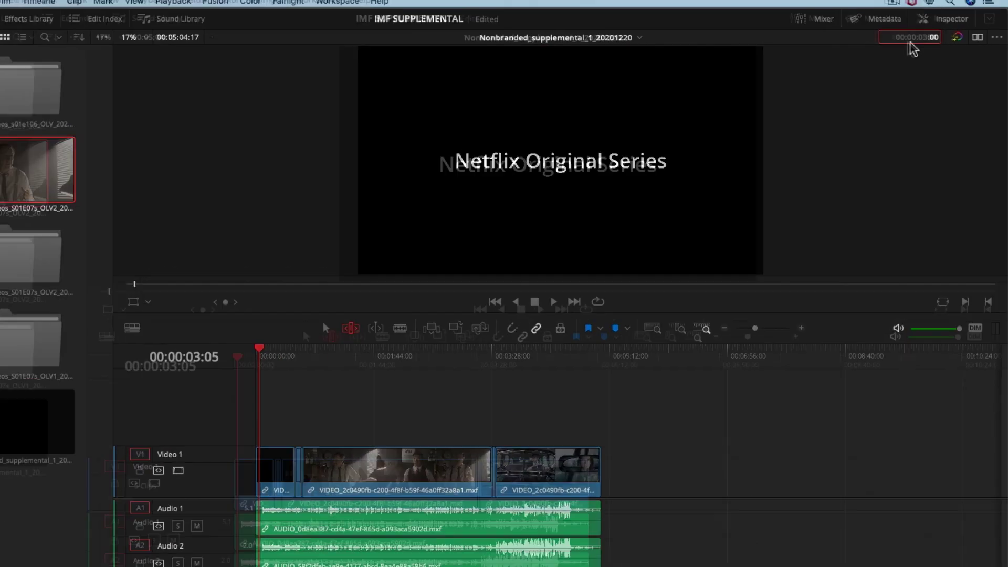
type("00:00:05:")
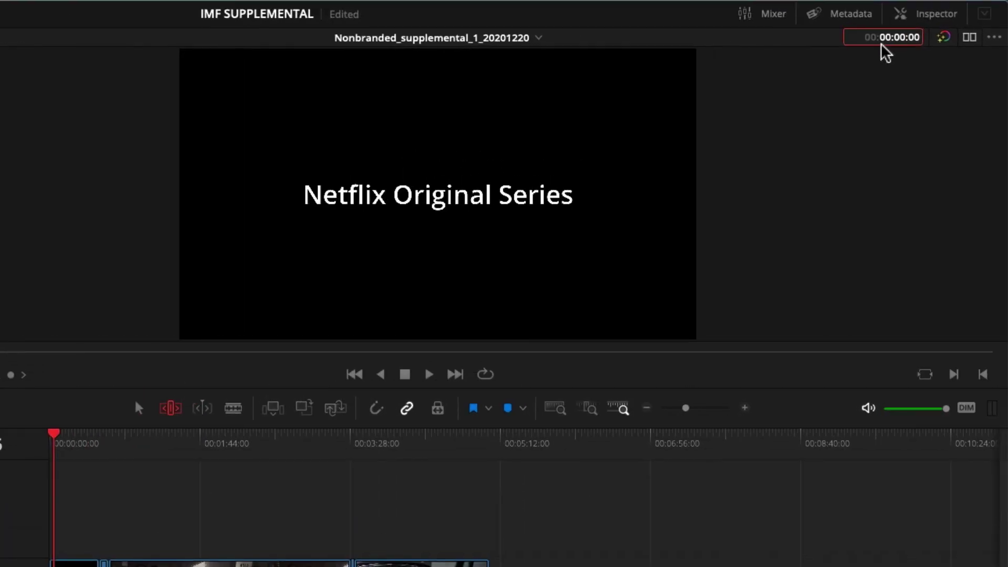
type("00")
key("Return")
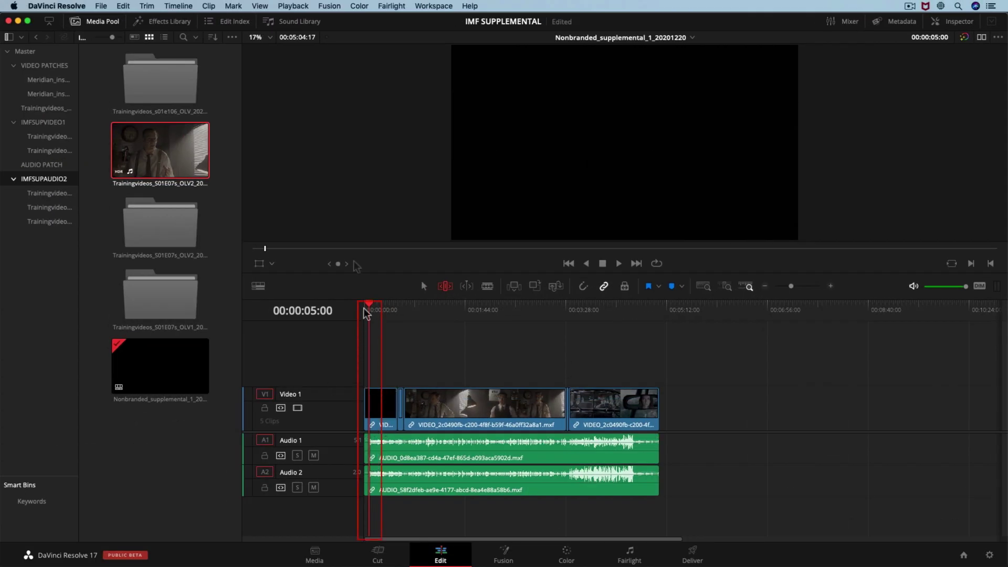
left_click(147, 6)
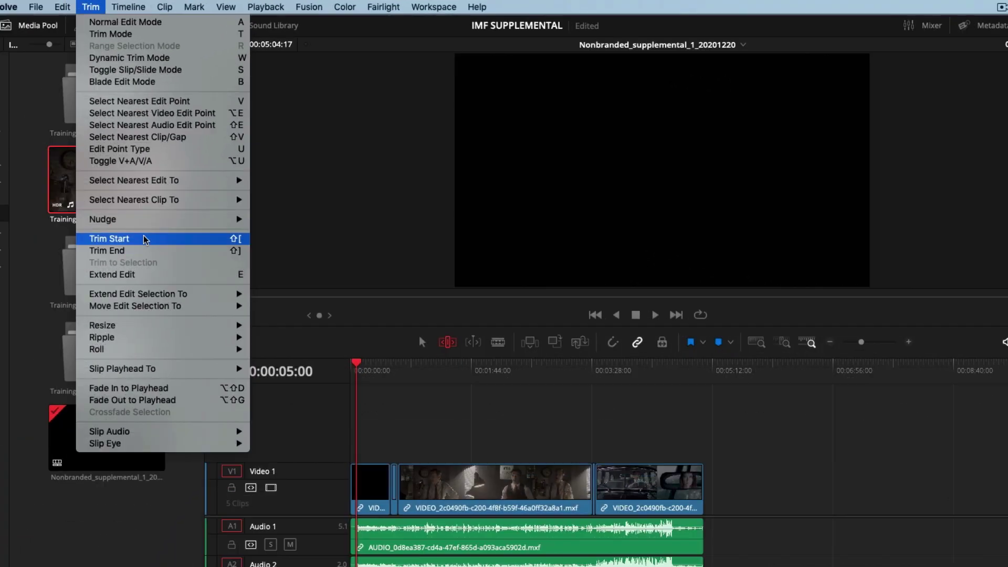
left_click(84, 291)
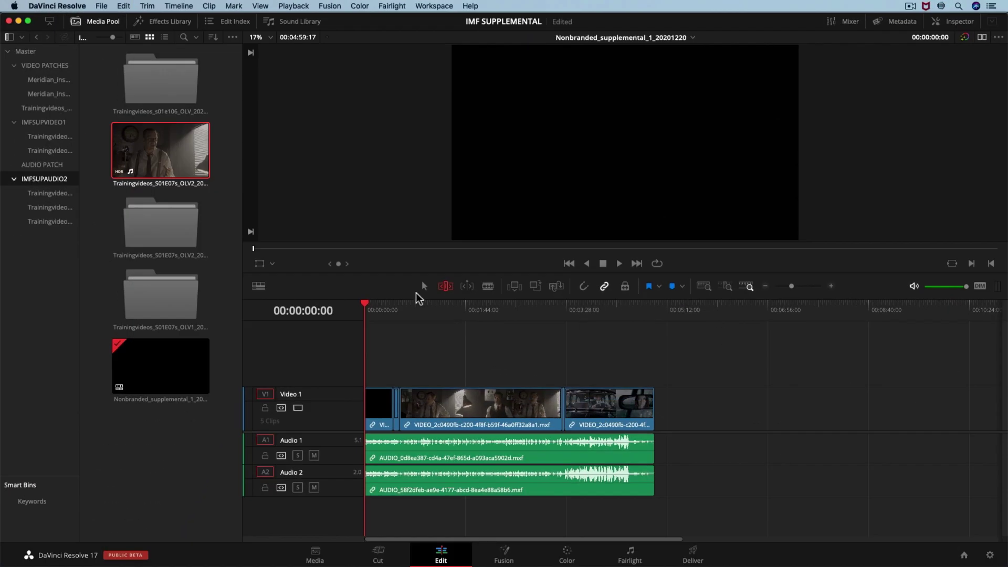
- Scrub the beginning of the trimmed Nonbranded_supplemental_1_20201220 timeline at a closer scale to check its opening
left_click(831, 286)
left_click(831, 287)
left_click(831, 287)
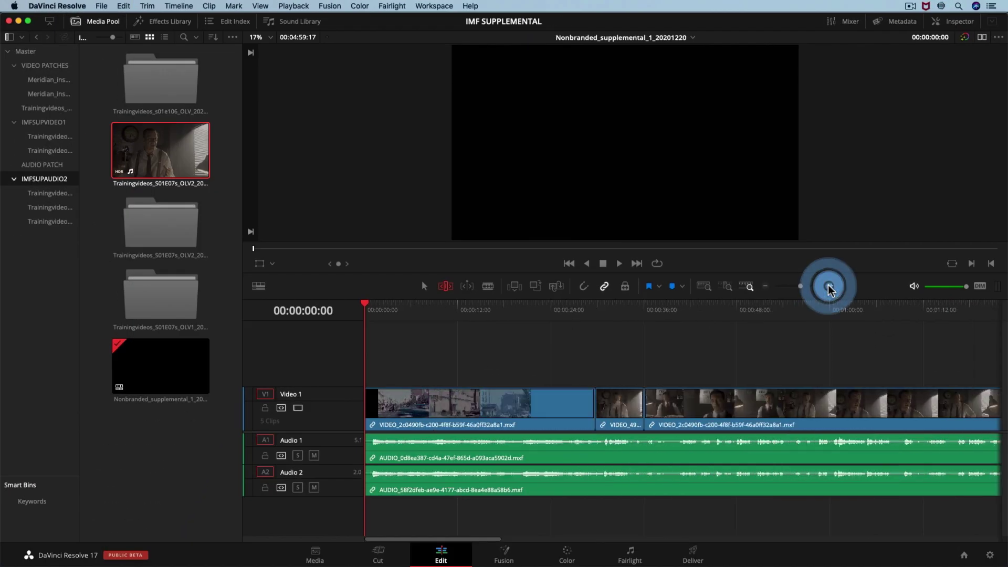
left_click(831, 287)
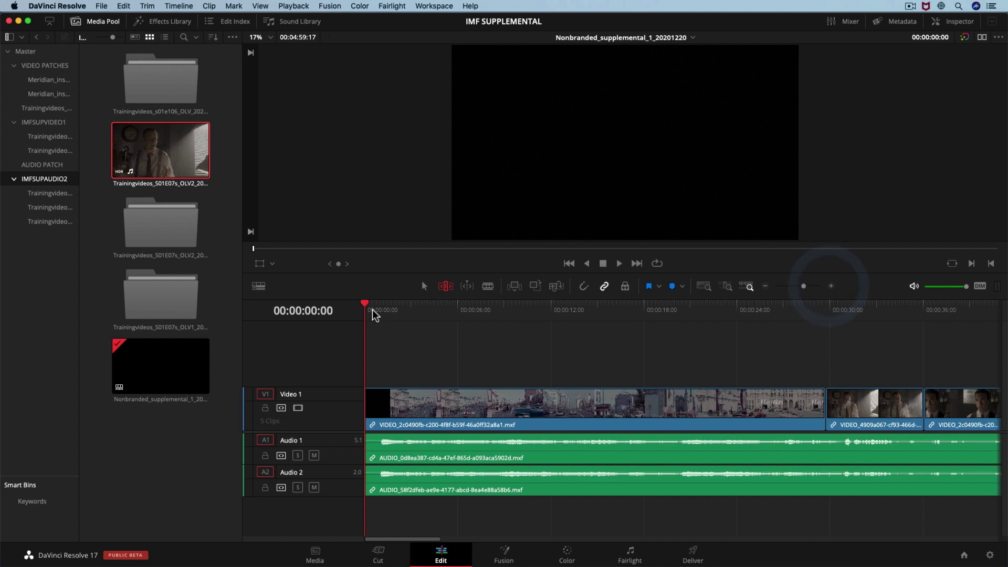
mouse_move(373, 314)
left_mouse_down()
mouse_move(444, 321)
mouse_move(360, 310)
left_mouse_up()
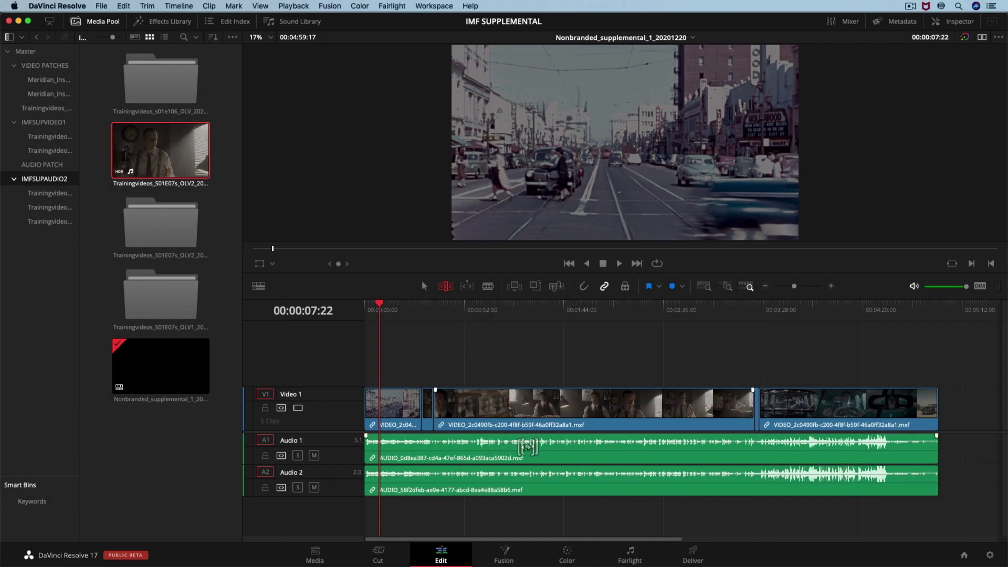
- Switch to the Deliver page and choose the IMF render preset with the Netflix option
left_click(692, 557)
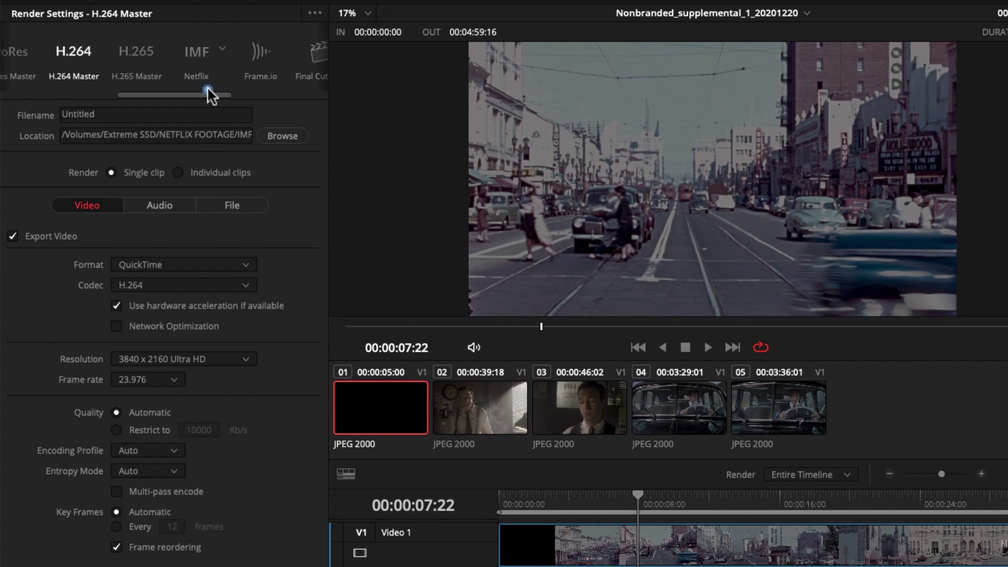
left_click(174, 59)
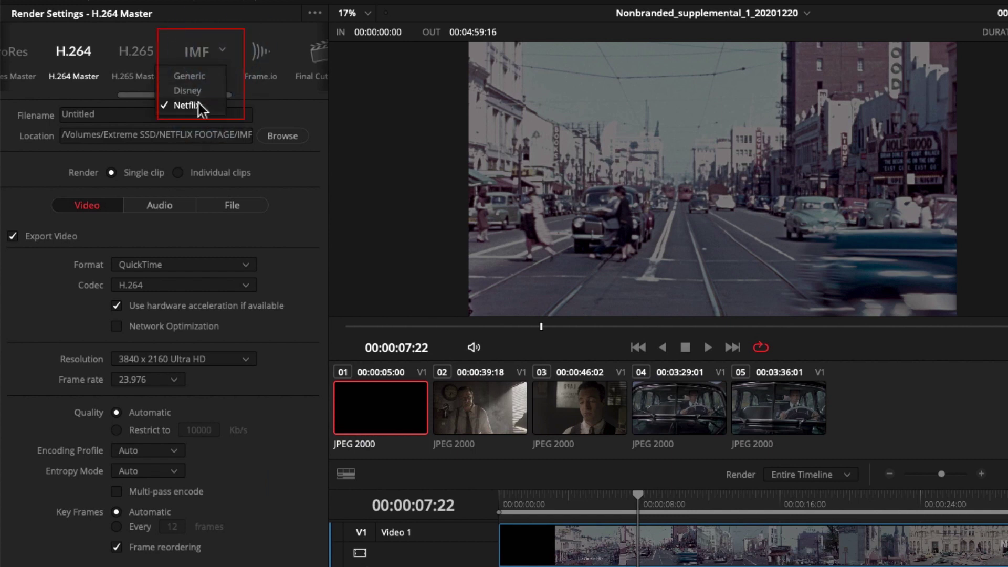
left_click(199, 104)
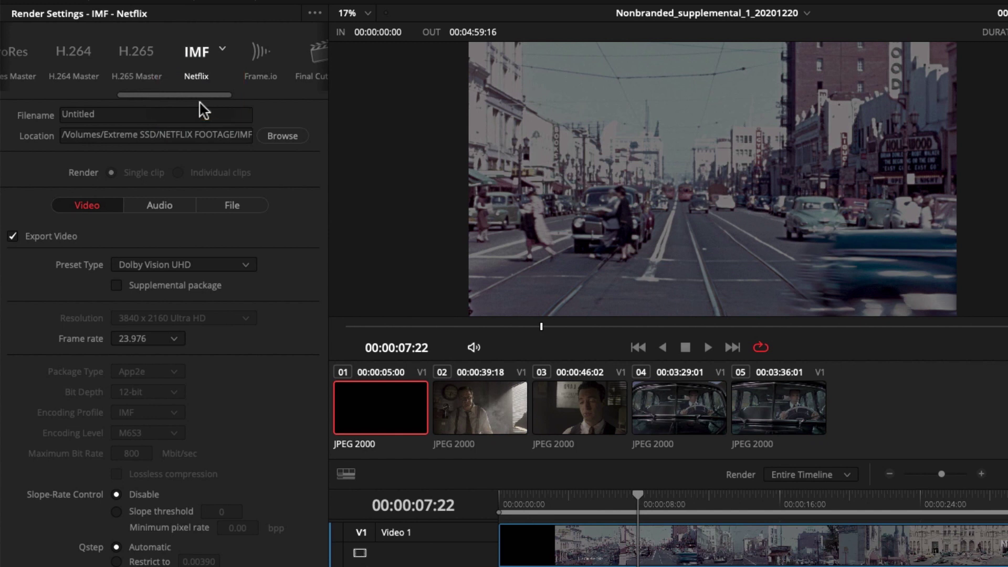
- Clear the Untitled render filename and set the render location to the IMFNB1 folder
left_click(156, 114)
left_click(156, 114)
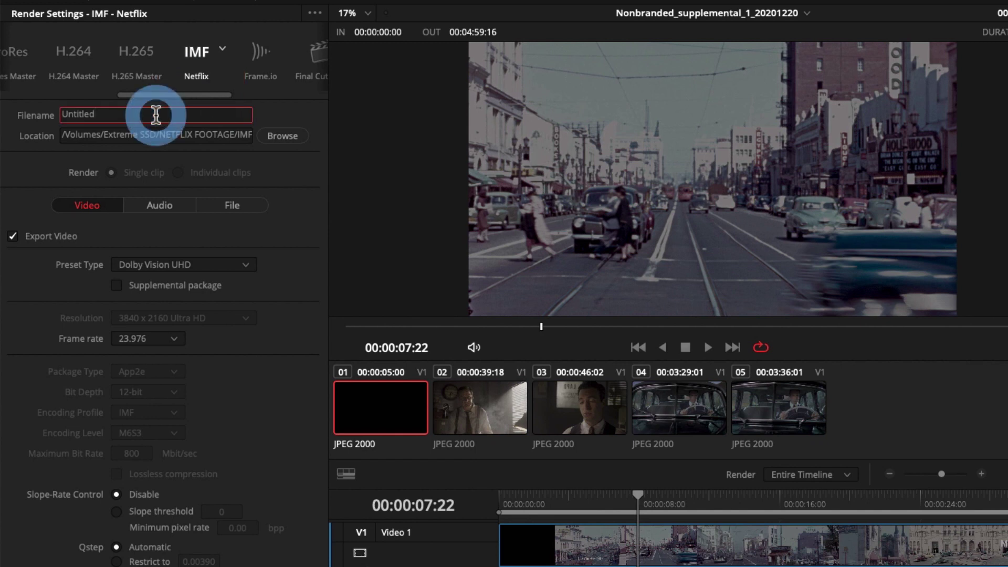
key("BackSpace")
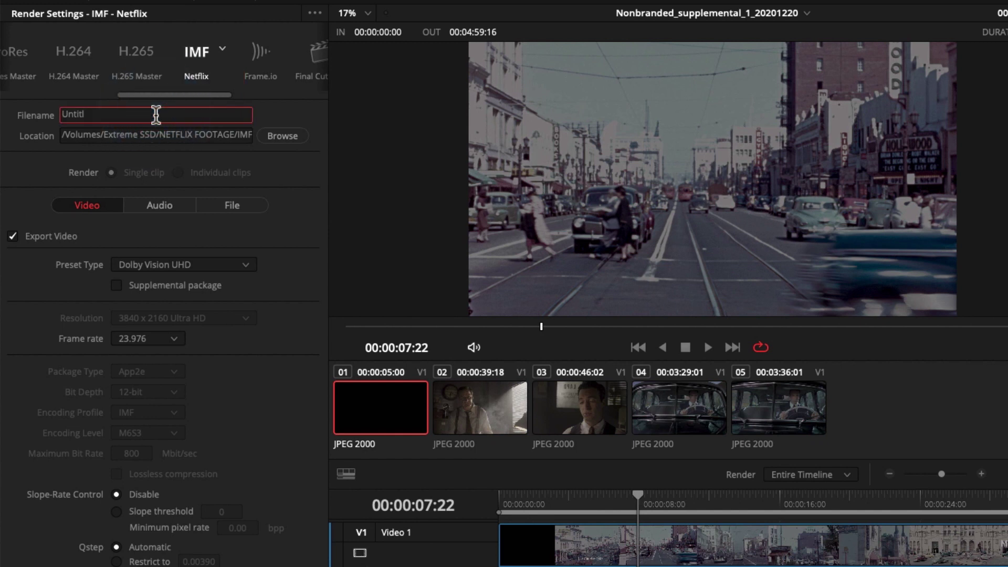
key("BackSpace")
key("BackSpace")
key("BackSpace")
key("BackSpace")
key("BackSpace")
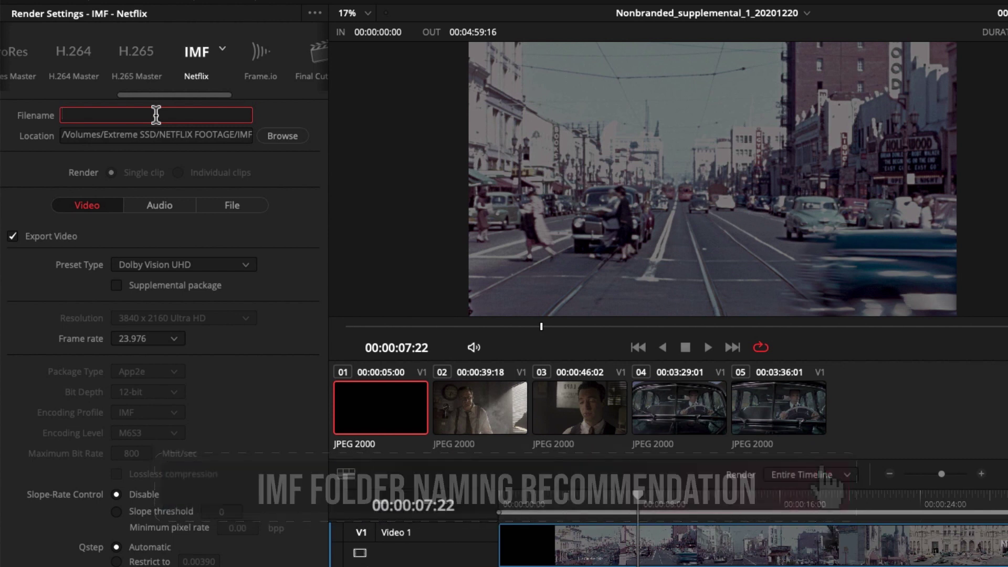
left_click(284, 135)
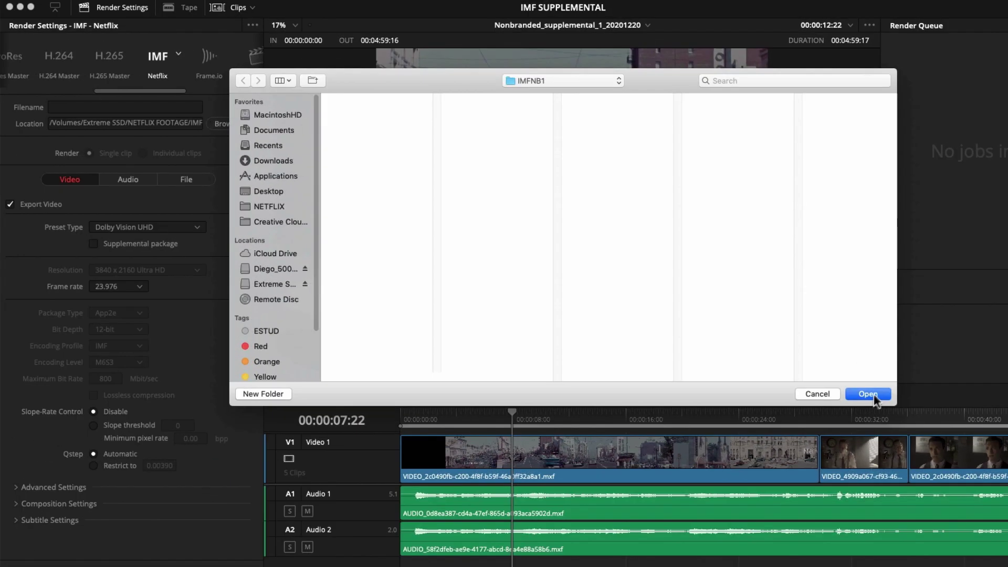
left_click(883, 435)
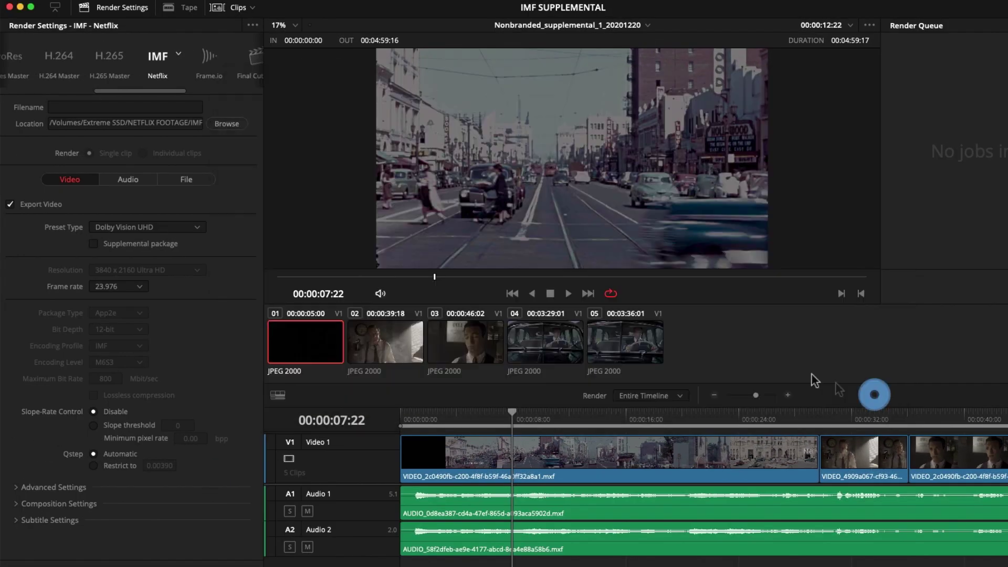
- Name the render Trainingvideos_S01E08s_NonBranded_Supplemental_1_20201220_CPUID and check the complete filename
left_click(135, 107)
left_click(136, 108)
type("NonBranded_Supplemental_1_20201220_CPUID")
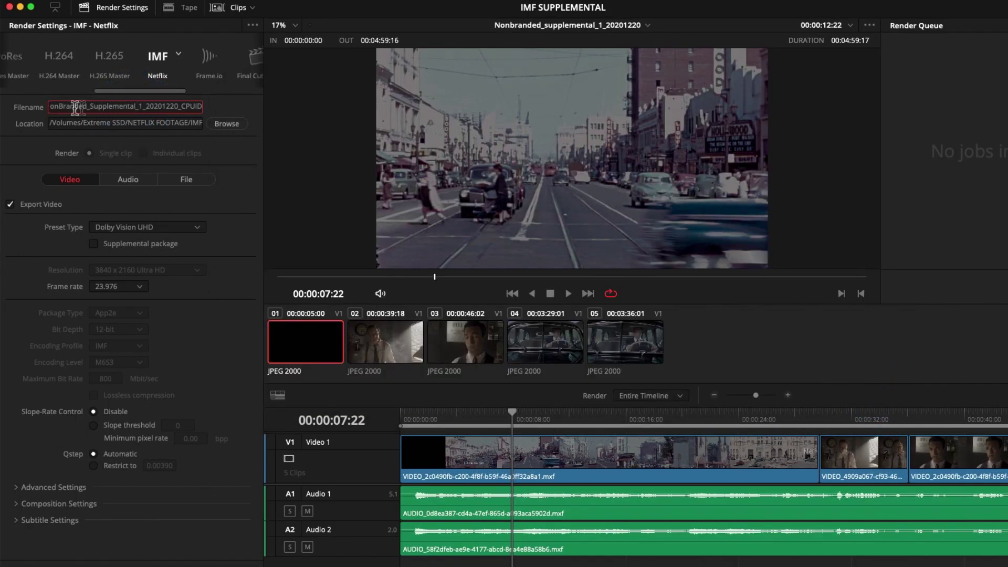
key("Home")
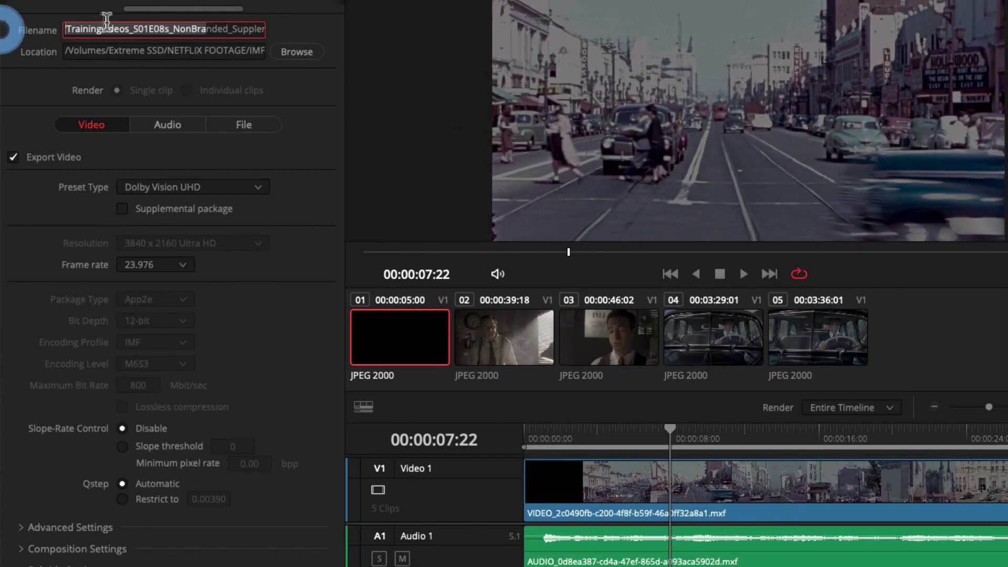
left_click(90, 107)
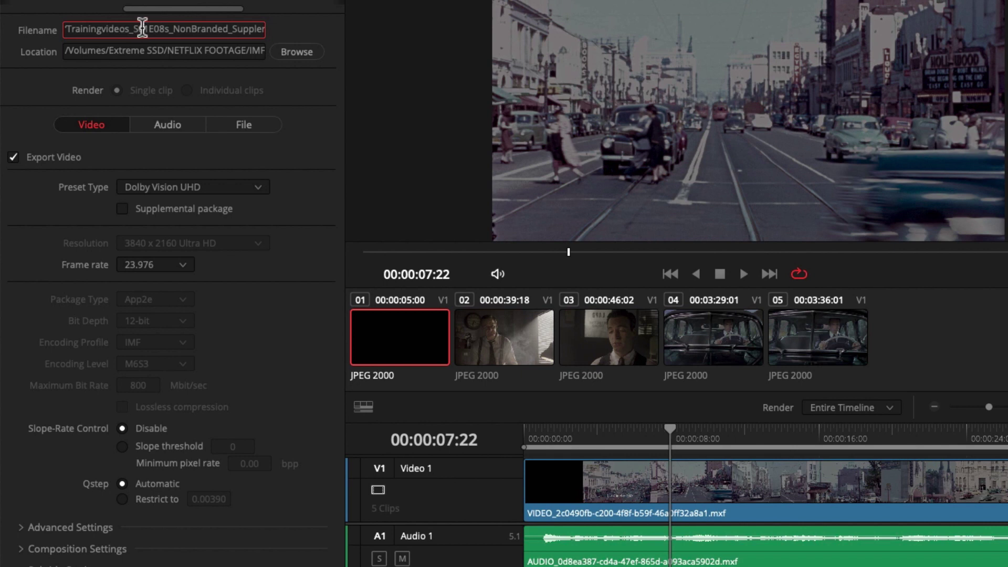
left_click_drag(172, 28, 265, 26)
double_click(234, 27)
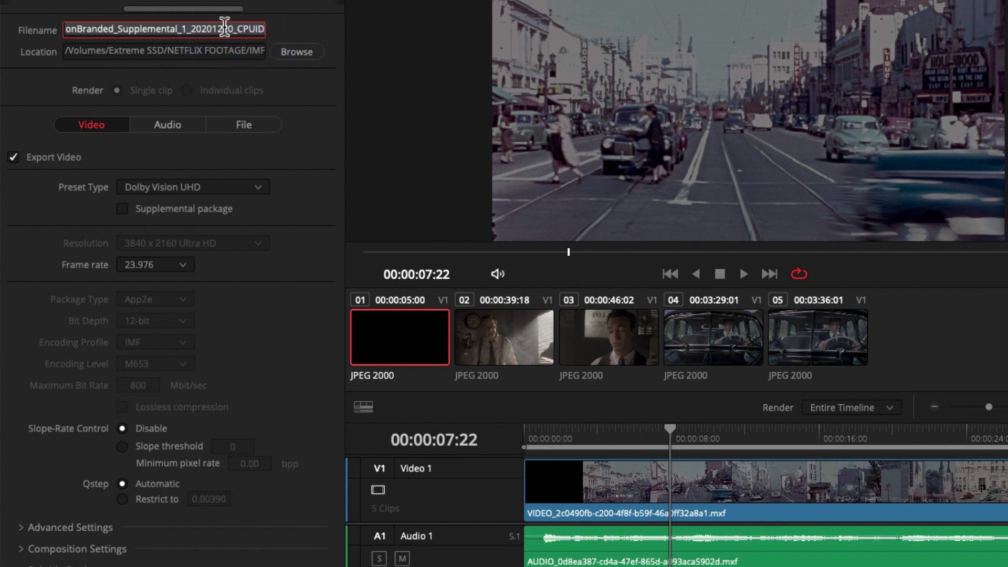
left_click(281, 86)
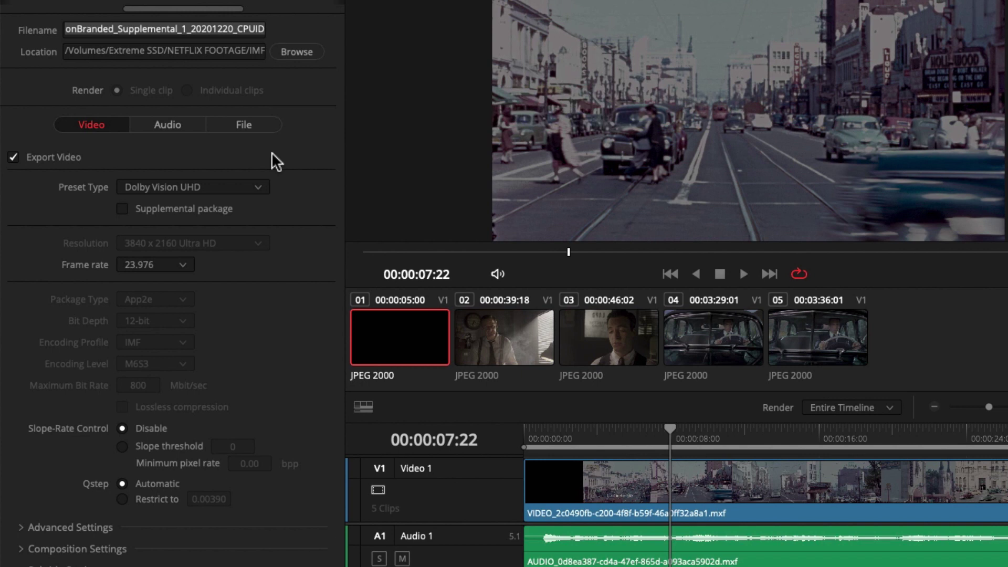
- Enable the supplemental package option in the video render settings and set the composition's content kind to EPS - Episode
left_click(95, 126)
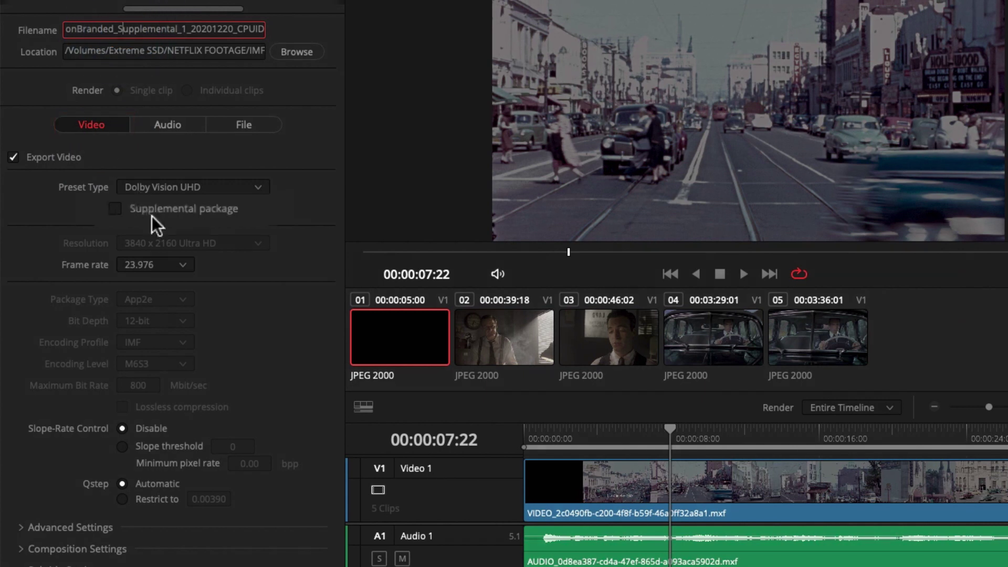
left_click(137, 208)
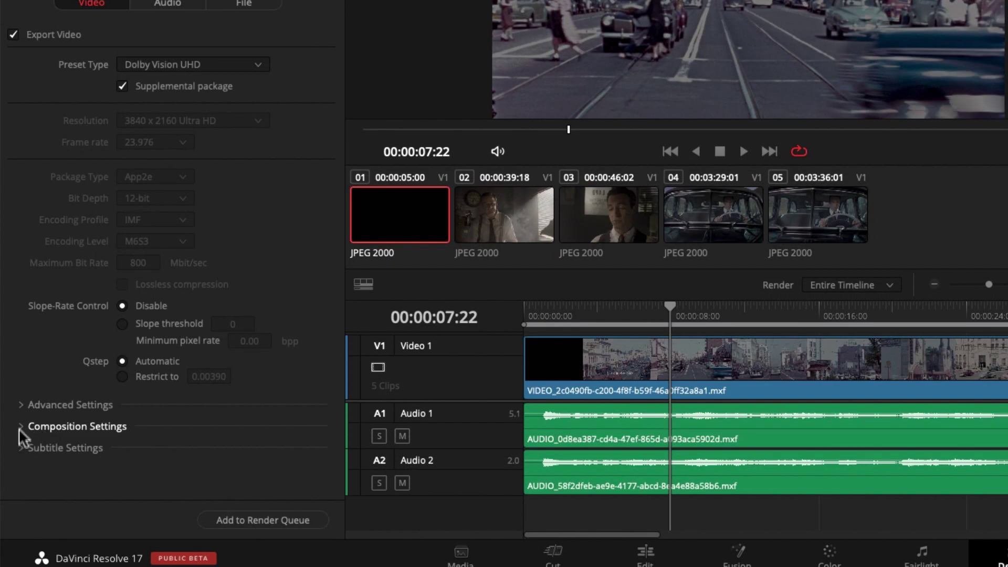
left_click(20, 427)
scroll(112, 376, "down", 5)
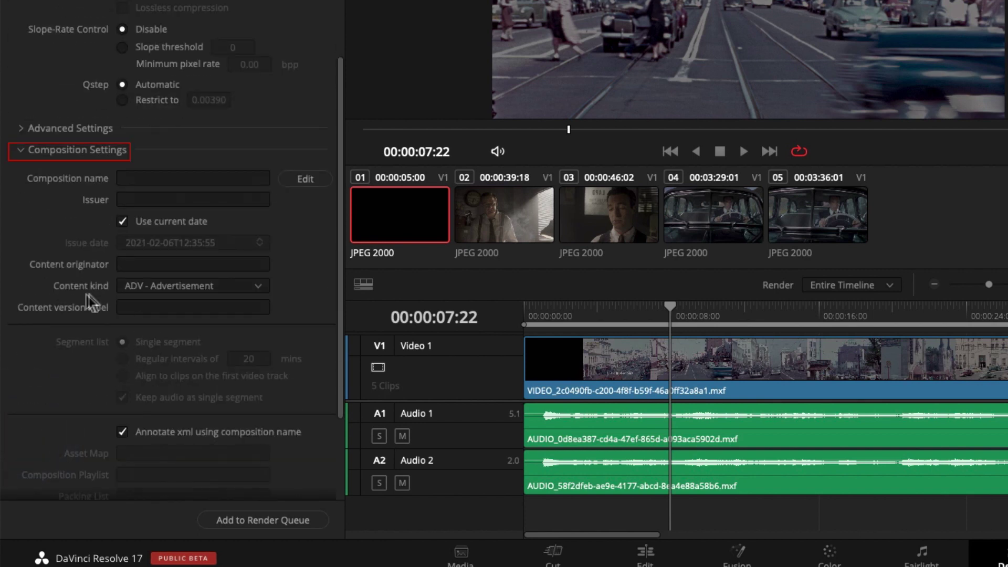
left_click(244, 286)
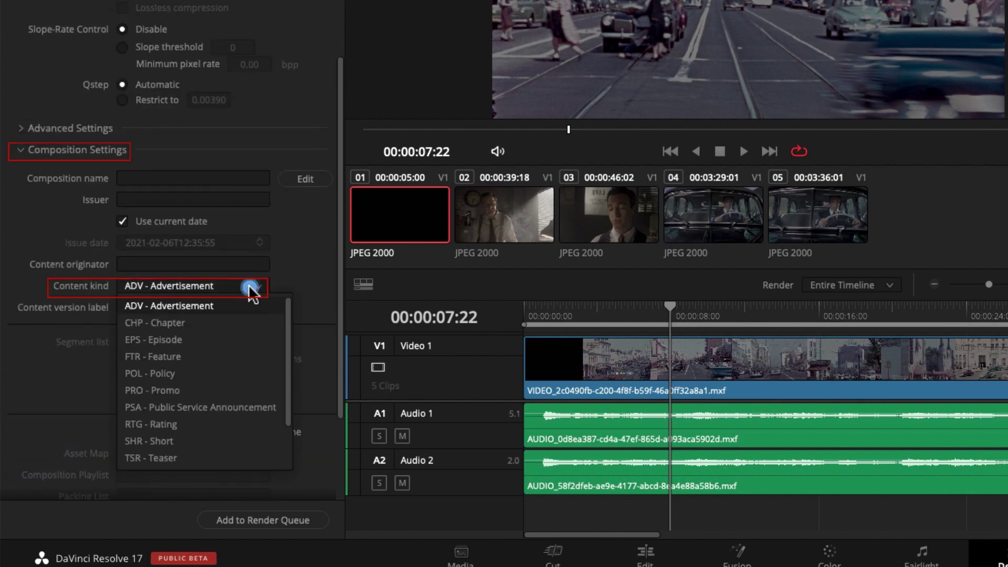
left_click(213, 342)
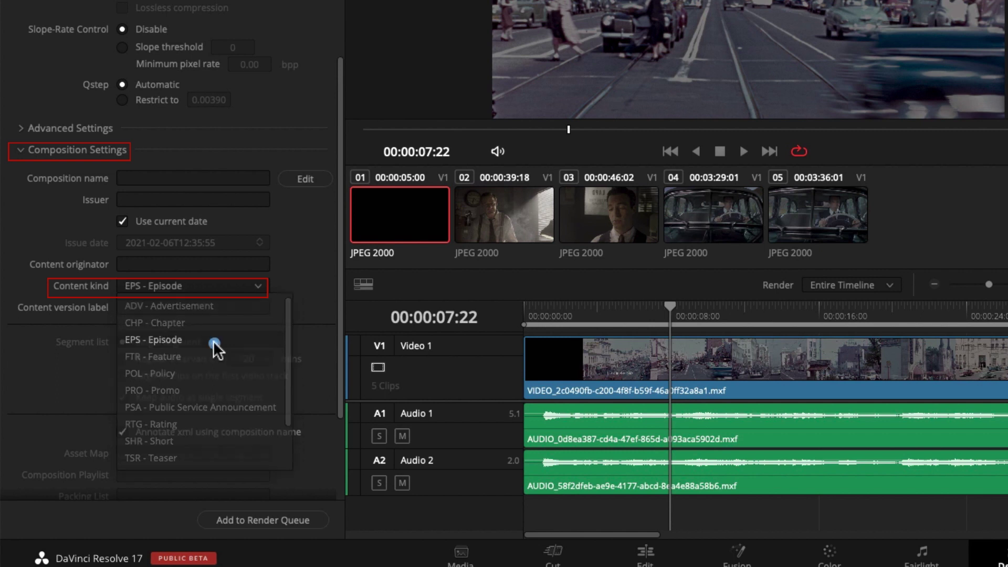
- Set audio Output Track 1 to timeline track 1, add Output Track 2 from timeline track 2, and review the first track's metadata
scroll(213, 341, "up", 5)
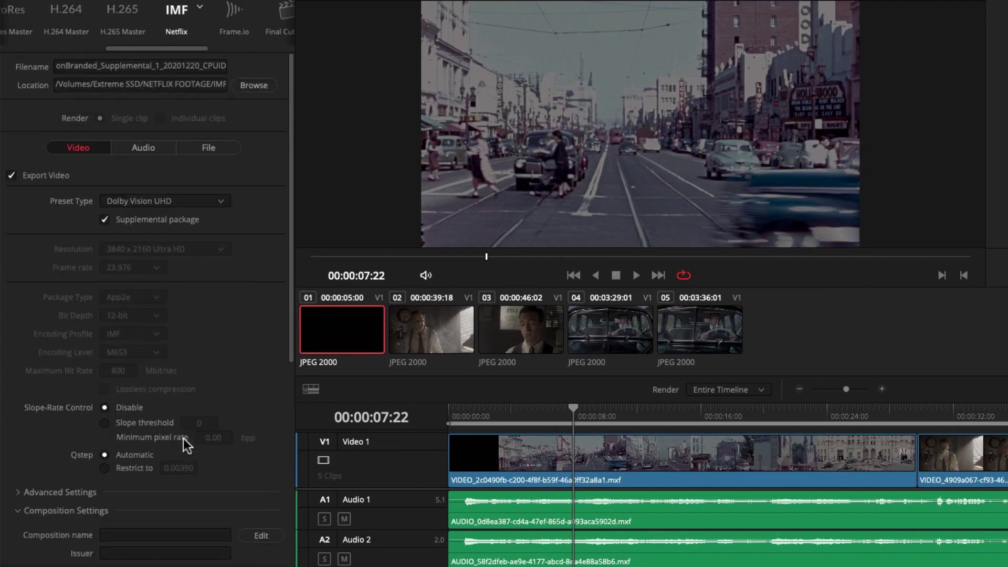
left_click(152, 150)
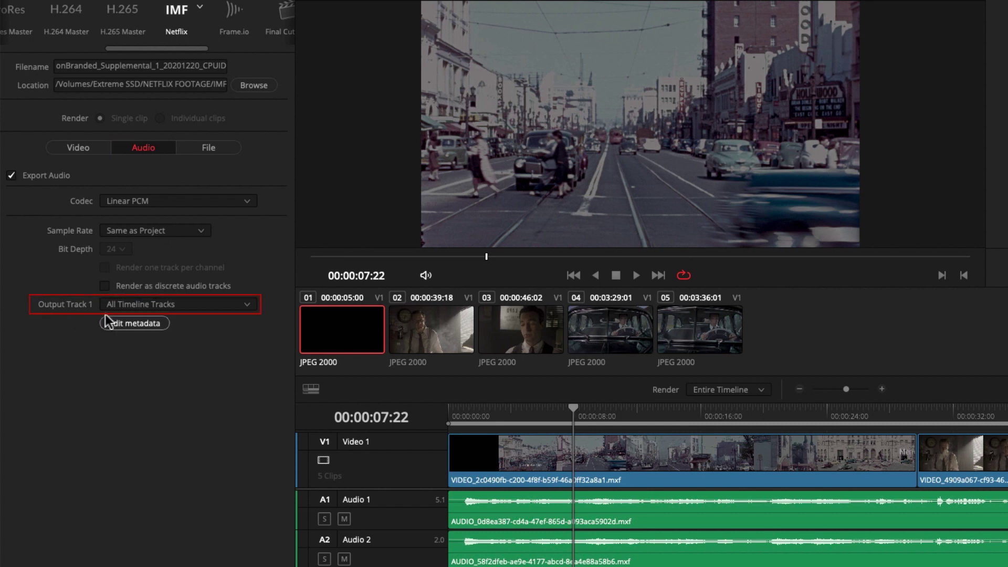
left_click(184, 305)
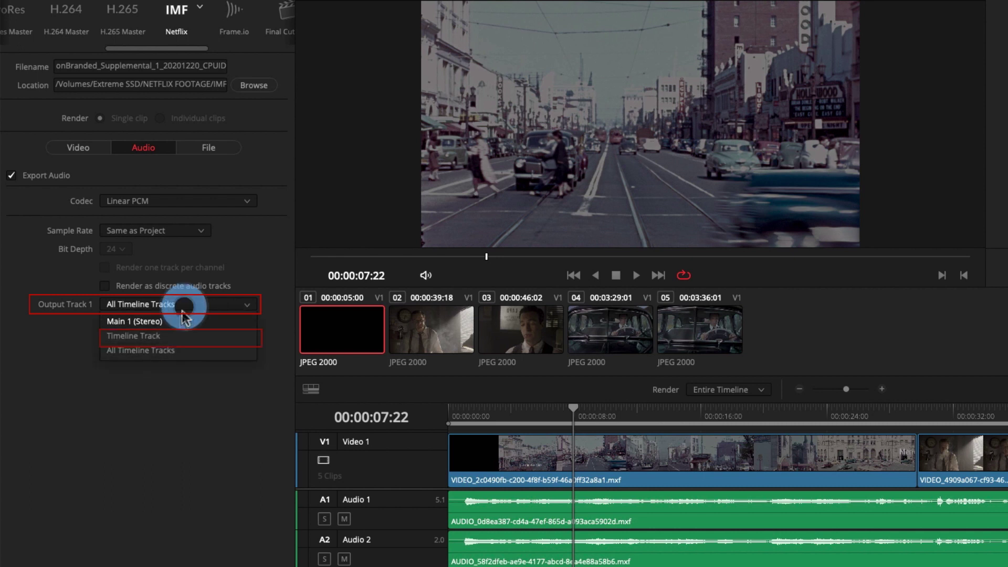
left_click(171, 338)
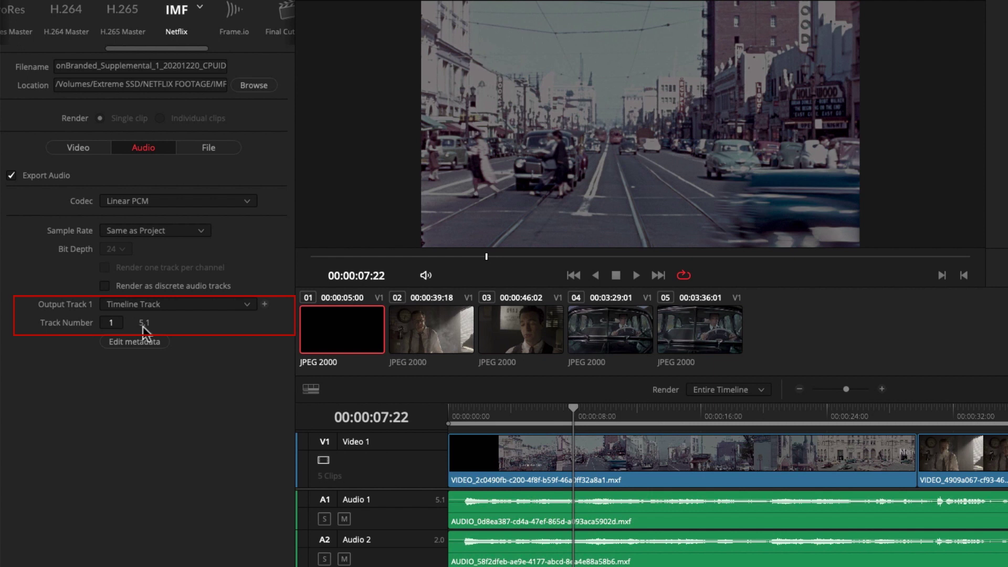
left_click(265, 305)
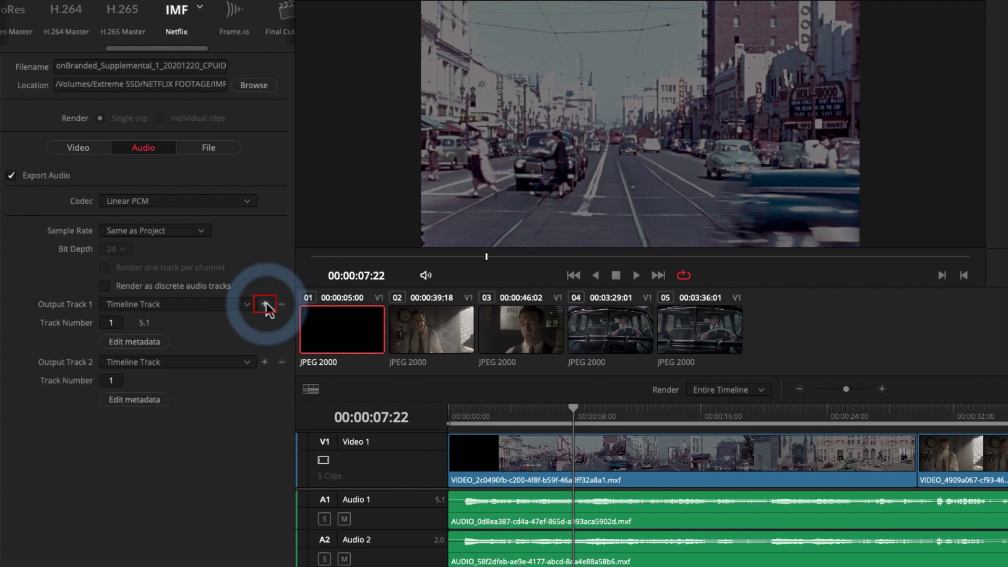
left_click(134, 361)
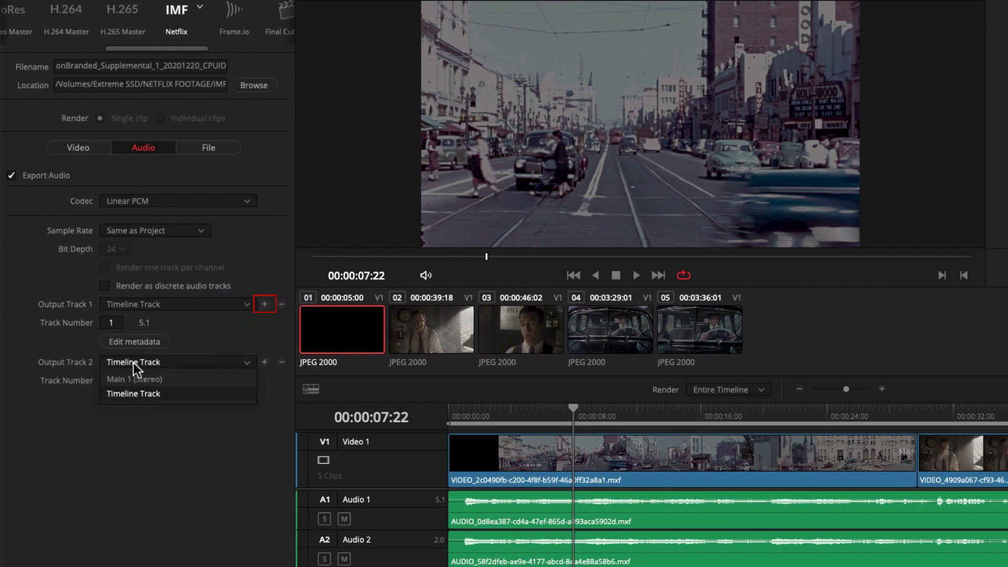
left_click(137, 393)
left_click_drag(117, 381, 127, 379)
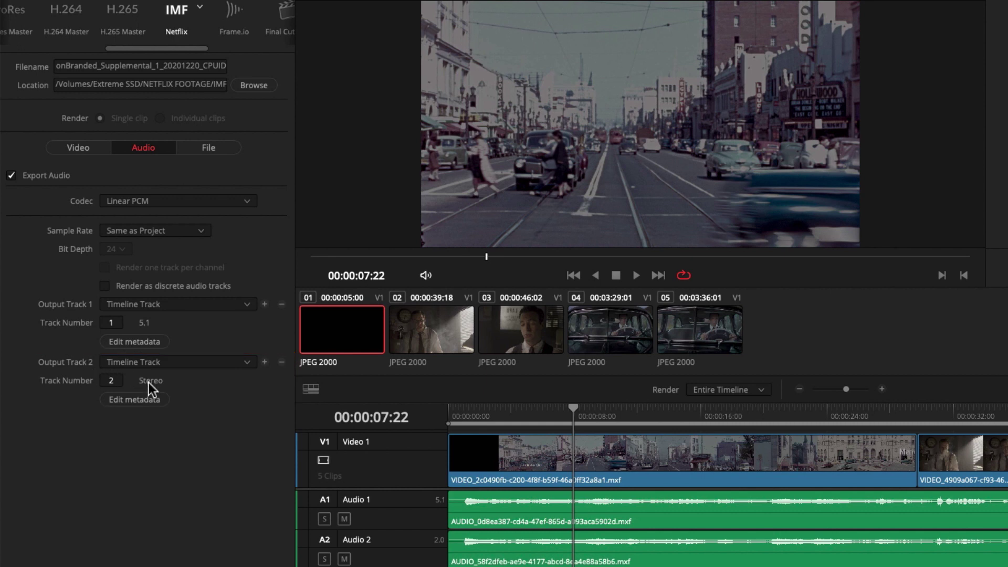
left_click(150, 341)
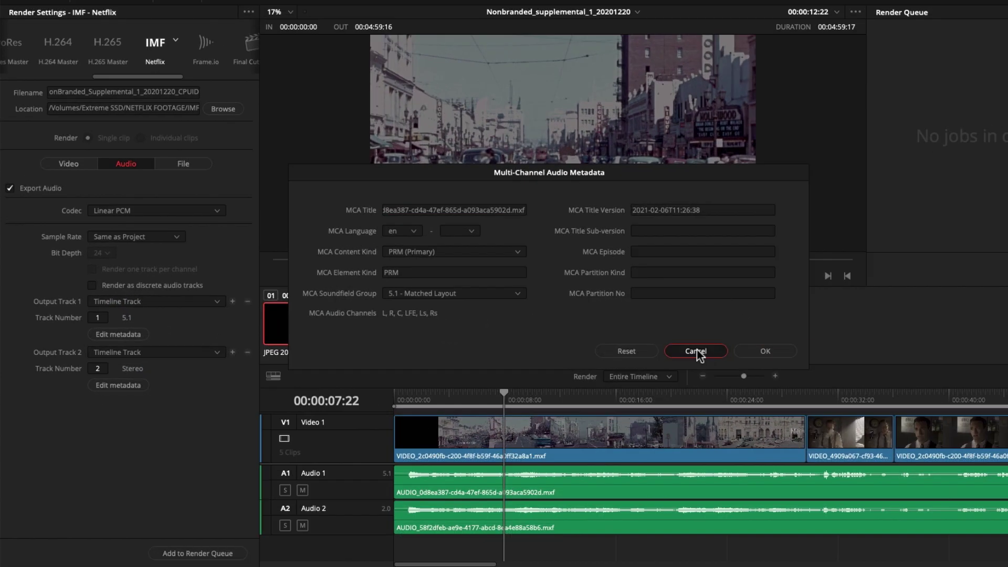
left_click(788, 360)
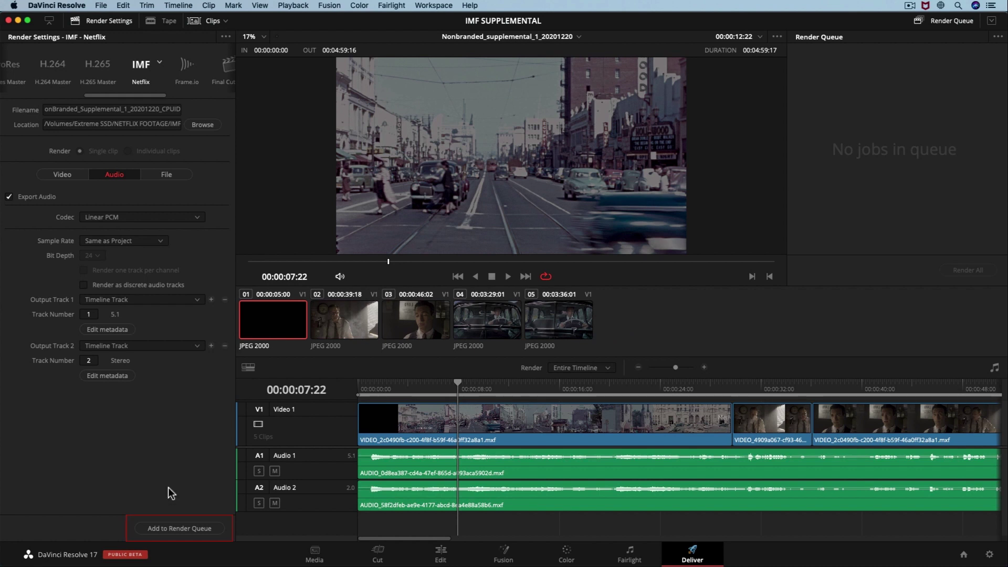
- Add the non-branded supplemental package to the render queue and render the queued job
left_click(170, 526)
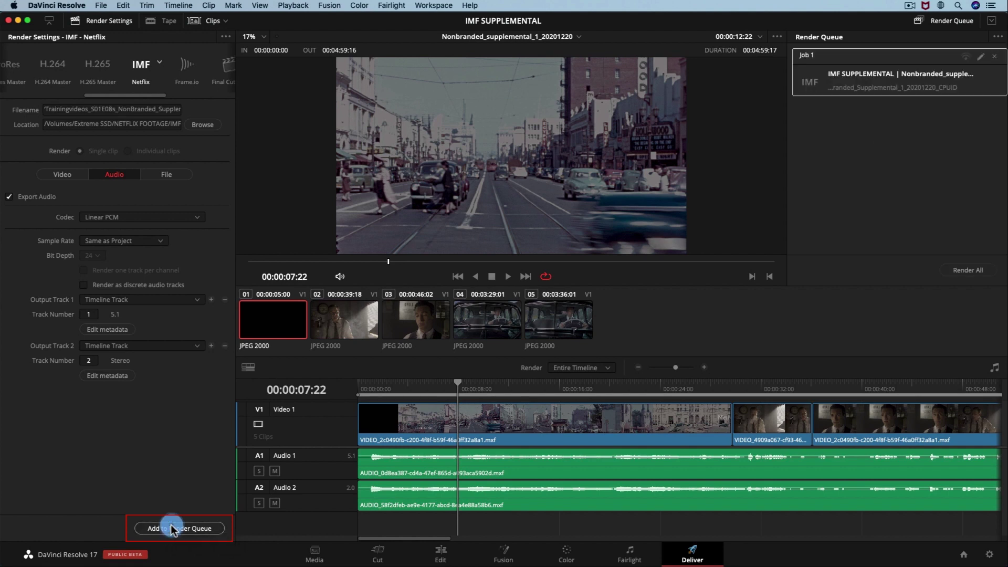
left_click(957, 277)
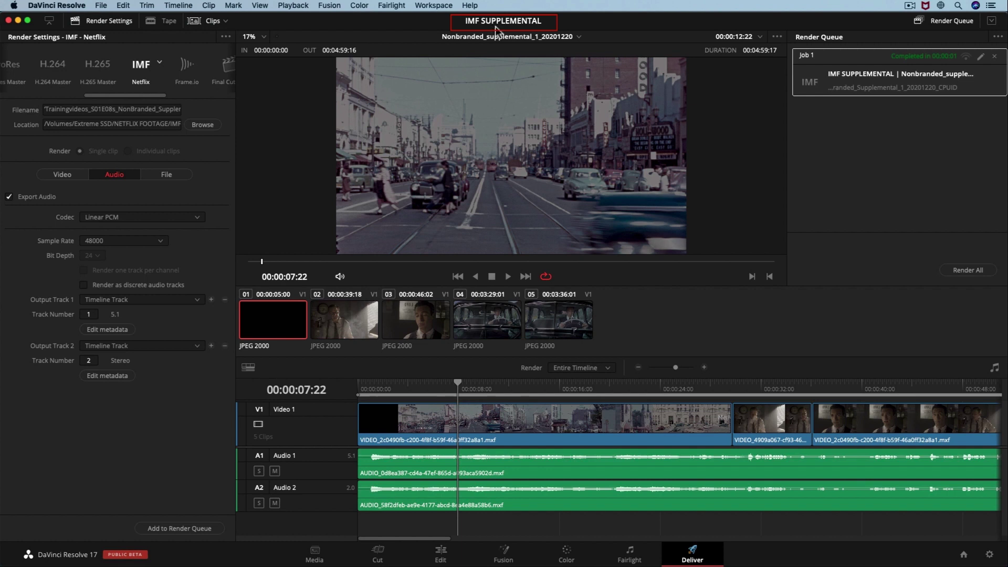
left_click(101, 5)
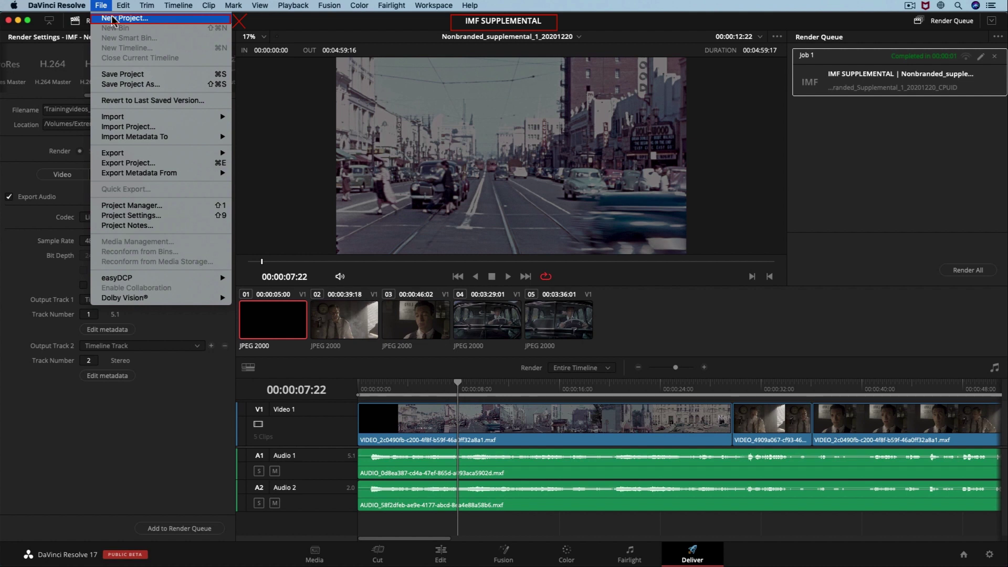
left_click(360, 30)
- Switch to the Media page and open the IMFNB1 folder inside IMF SUPPLEMENTAL in the media storage
left_click(315, 555)
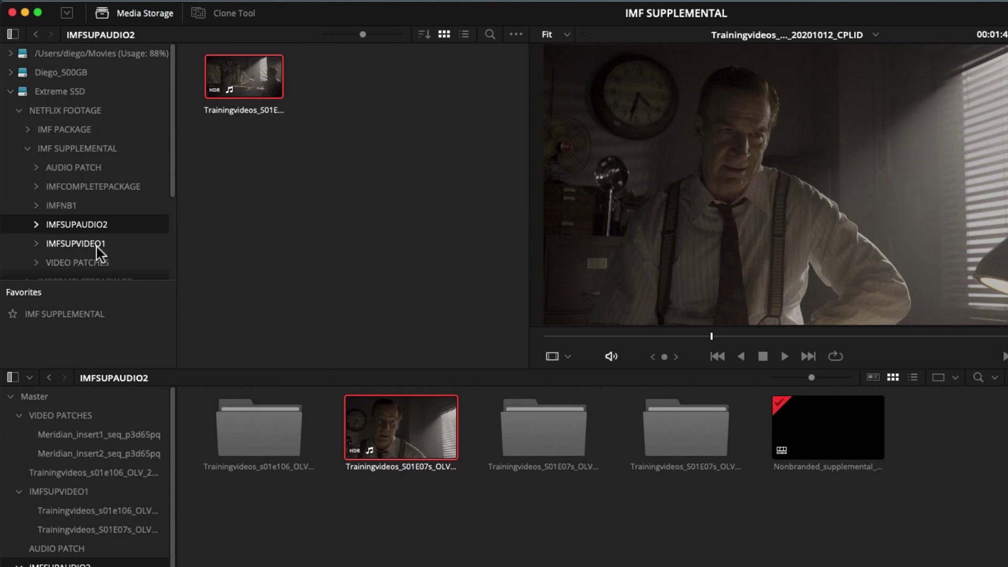
scroll(101, 254, "down", 2)
left_click(52, 171)
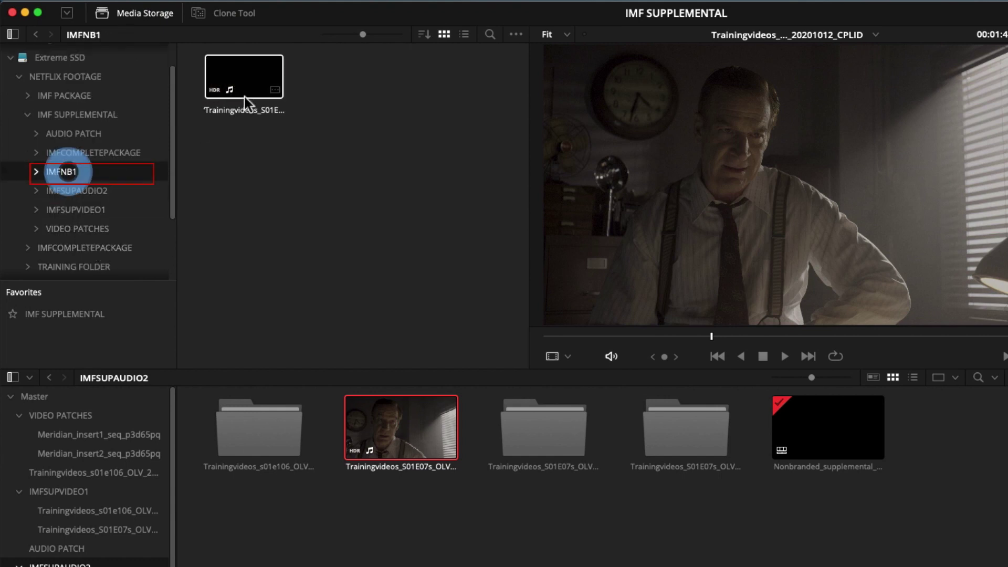
- Preview the rendered non-branded supplemental clip from the IMFNB1 folder and add it to the IMFSUPAUDIO2 bin in the media pool
left_click(218, 85)
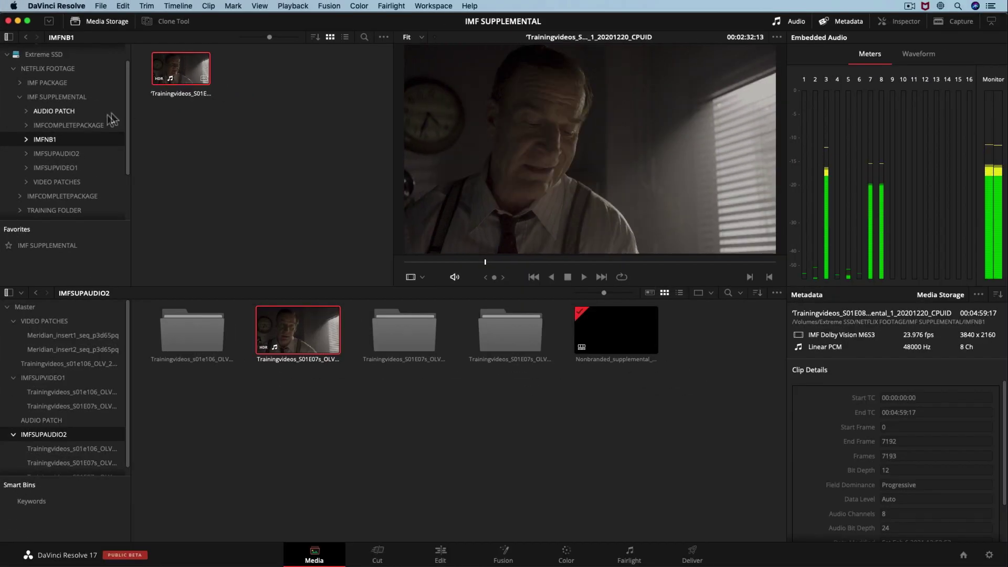
left_click_drag(185, 74, 590, 437)
left_click(709, 339)
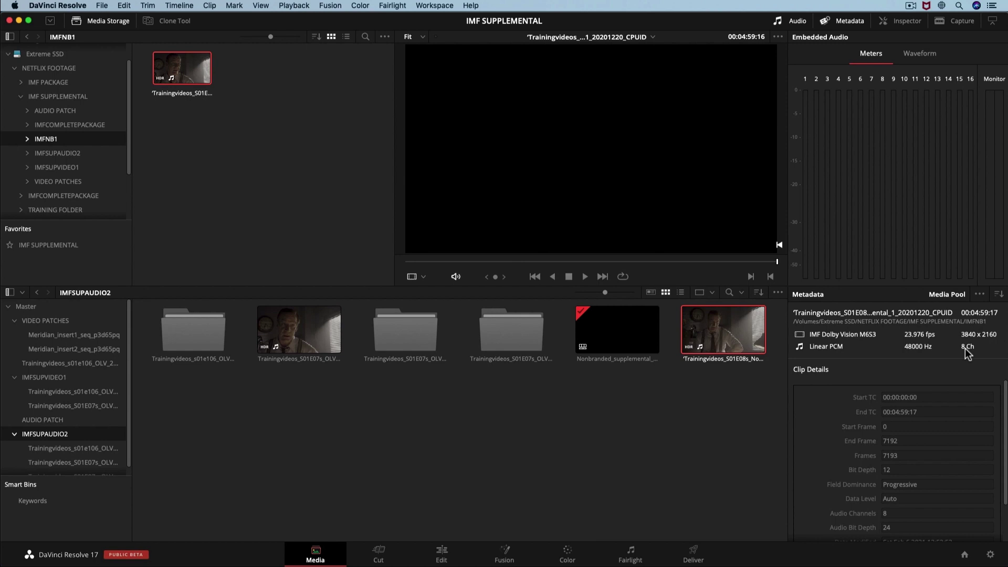
- Create a new timeline named QCTOREVIEW from the imported non-branded clip's composition playlist, keeping the other settings
right_click(729, 345)
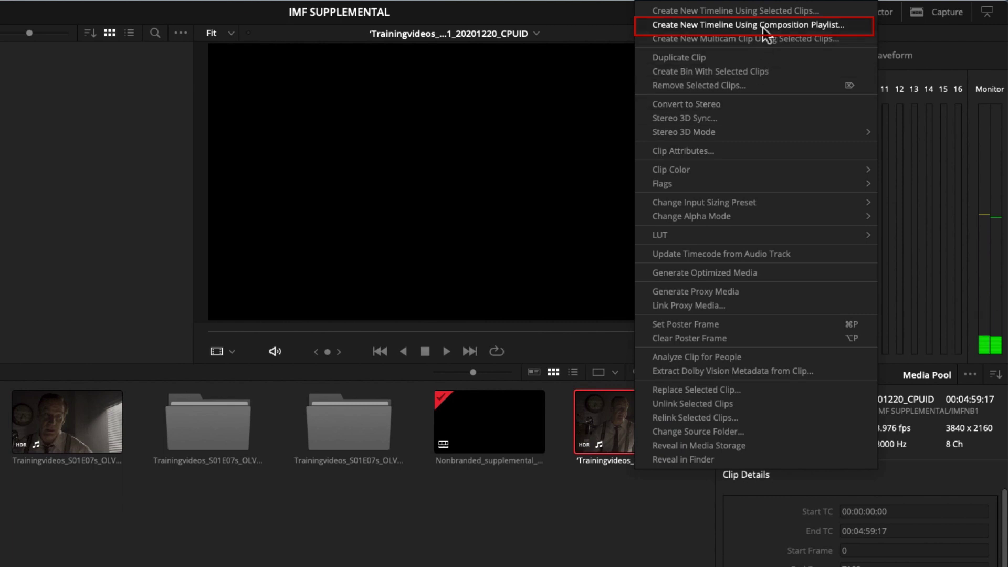
left_click(764, 28)
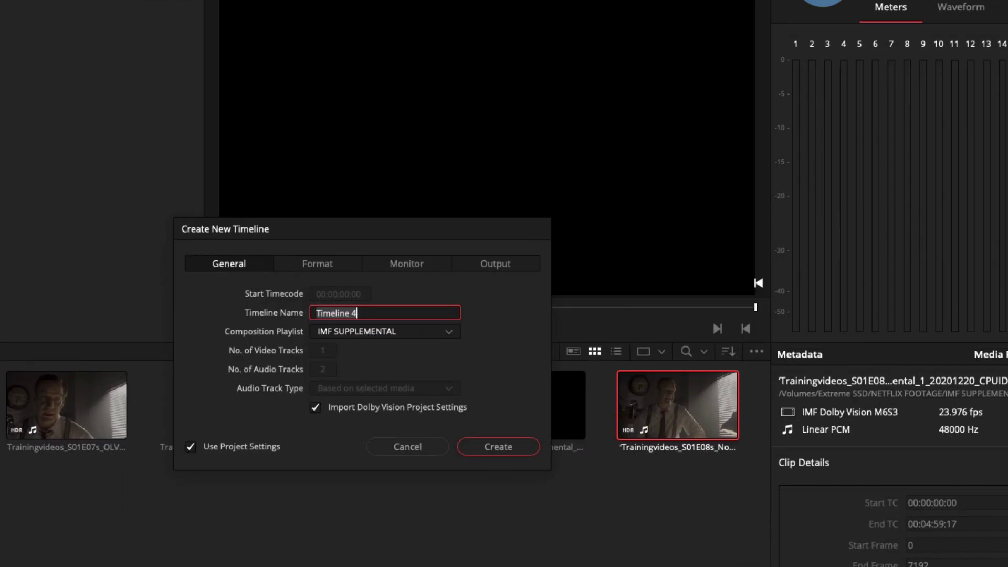
double_click(490, 235)
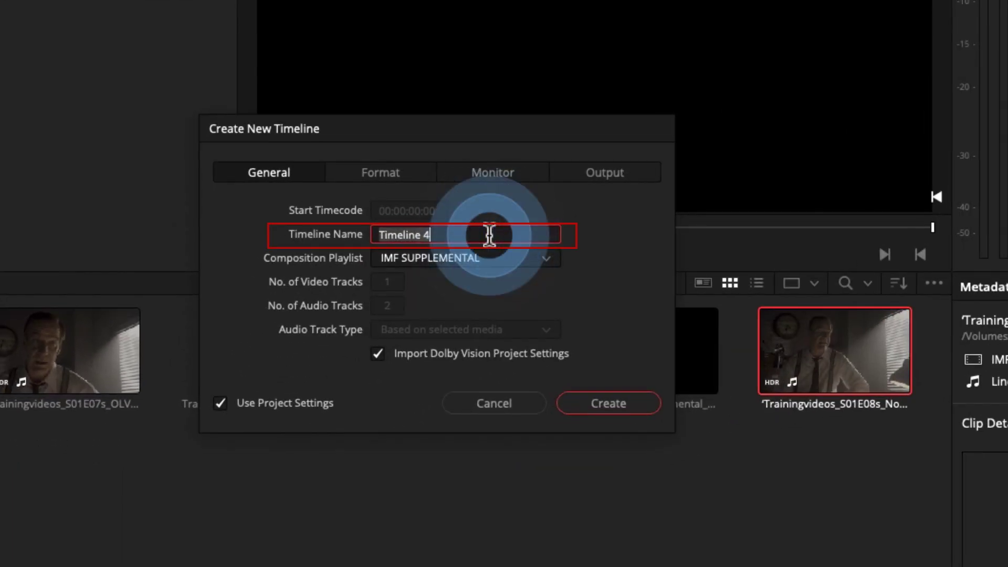
type("qct")
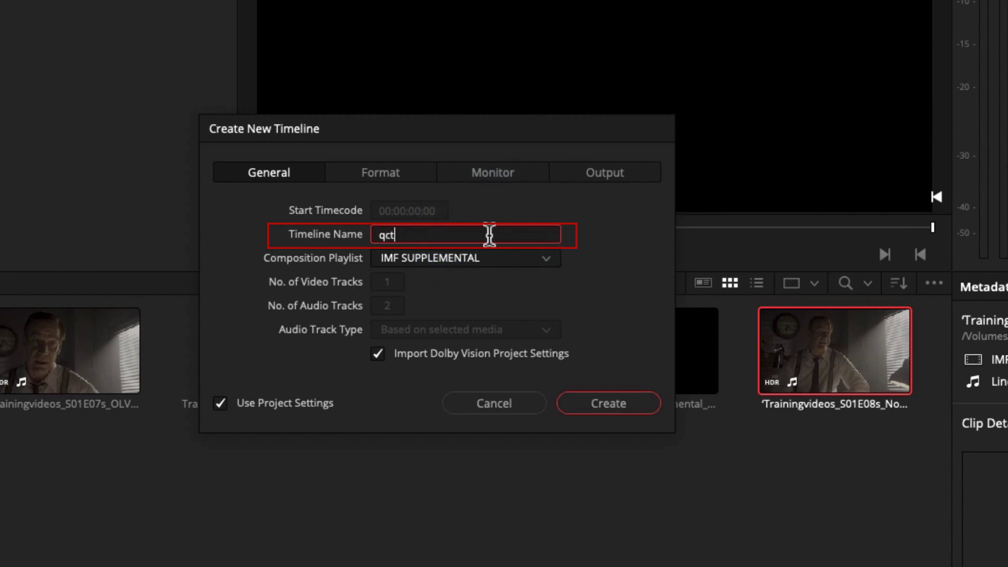
key("BackSpace")
key("BackSpace")
key("BackSpace")
type("QCTOREVIEW")
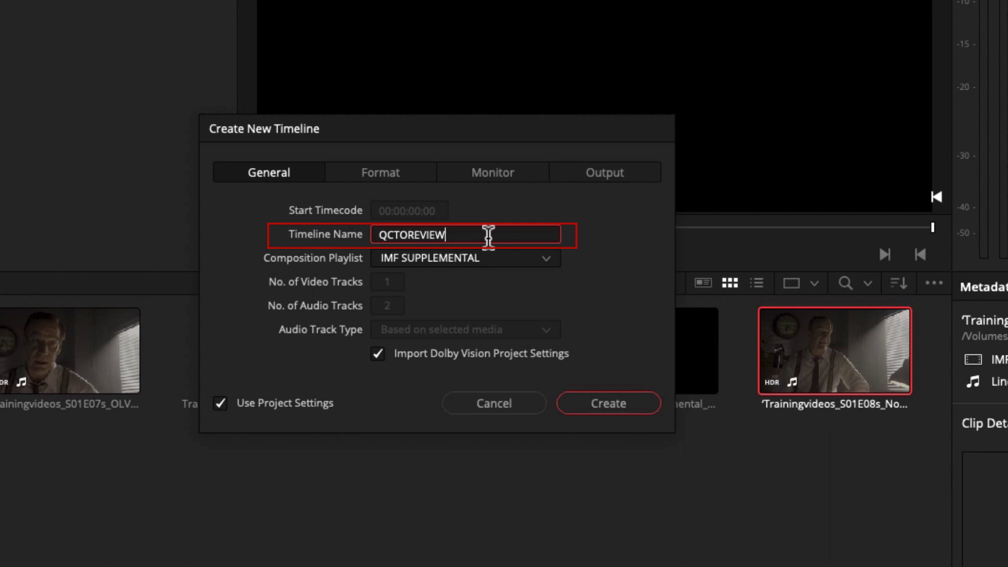
left_click(584, 398)
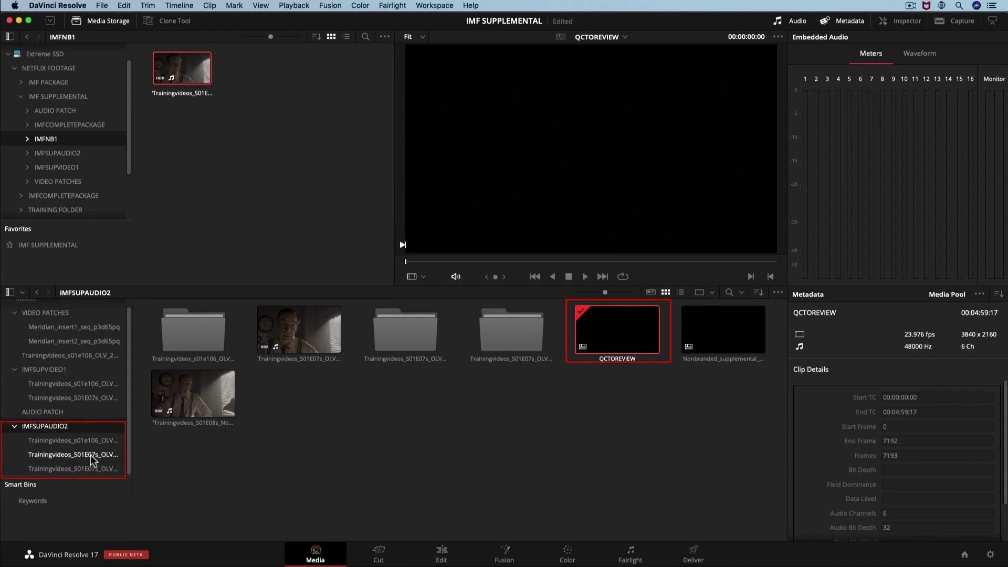
- Inspect the video and audio source clips in the Trainingvideos sub-bins under IMFSUPAUDIO2
scroll(95, 465, "down", 1)
left_click(94, 453)
left_click(95, 445)
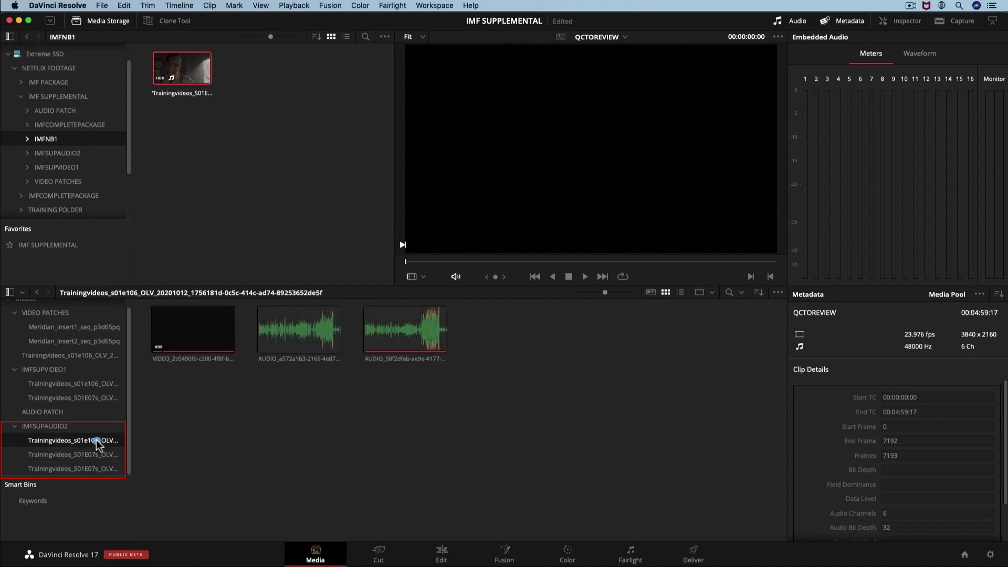
left_click(87, 466)
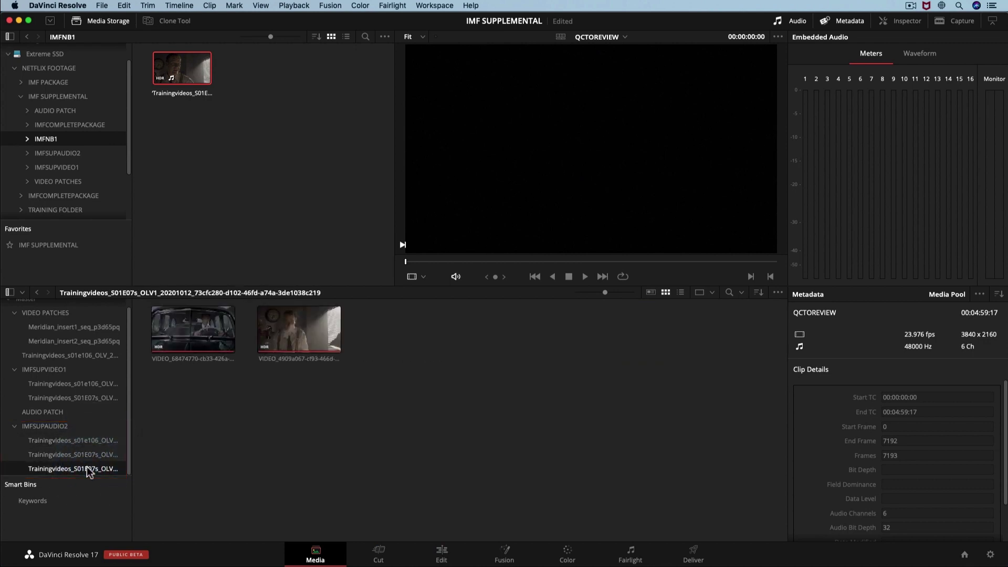
- Open the QCTOREVIEW timeline on the Edit page and scrub through it to review its video segments and both audio tracks
left_click(442, 557)
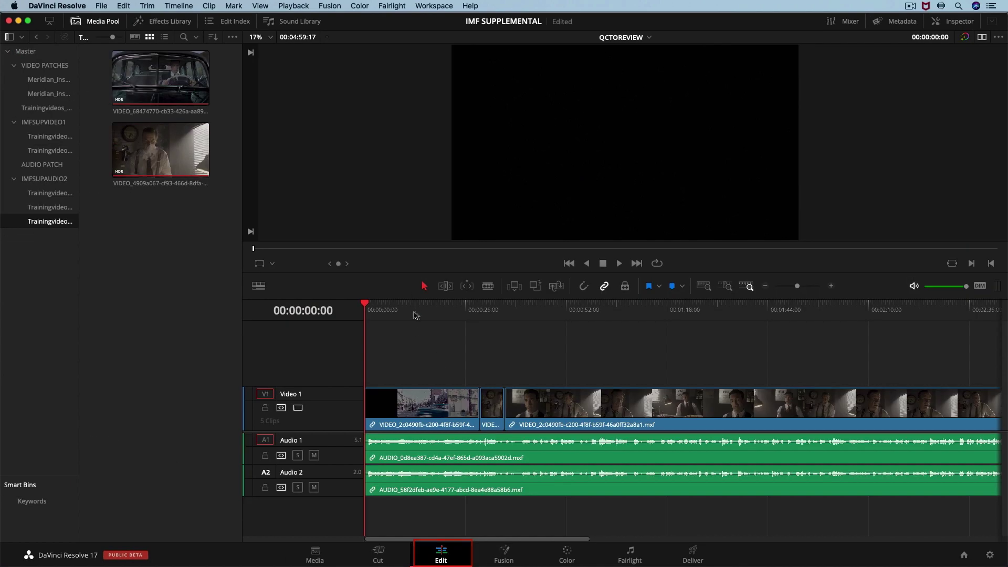
left_click_drag(414, 315, 905, 336)
left_click(765, 286)
left_click(846, 312)
left_click_drag(851, 314, 754, 311)
left_click(567, 309)
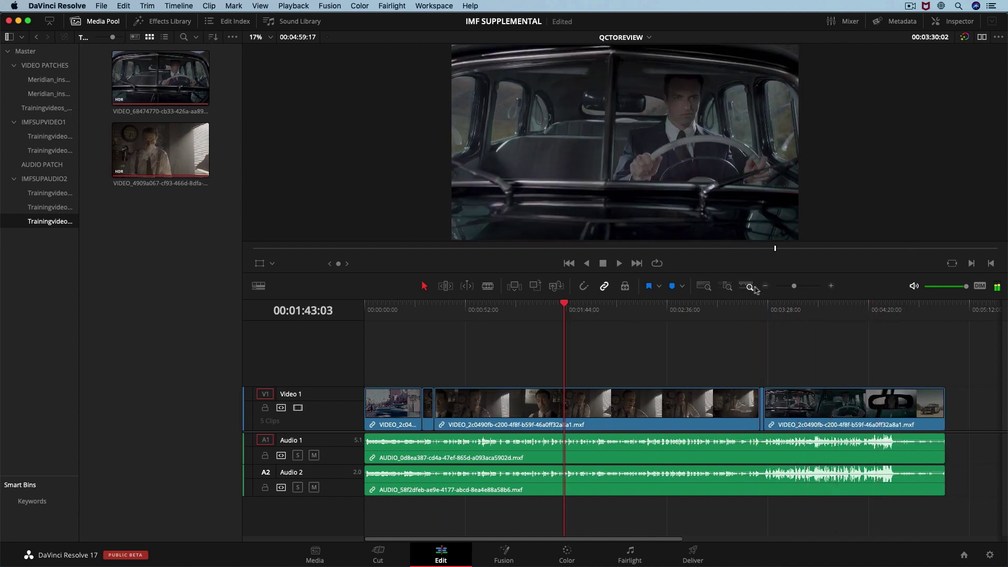
left_click(765, 285)
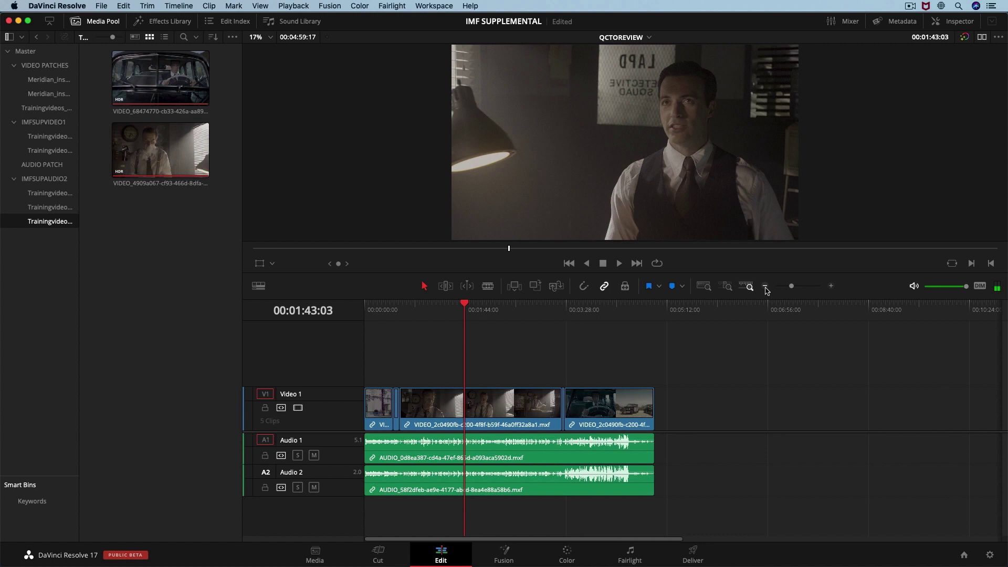
left_click(831, 285)
left_click(831, 286)
- Switch to Finder and examine the CPL, OPL, PKL and VOLINDEX XML files in the rendered non-branded supplemental package folder
key("super+Tab")
key("super+Tab")
key("super+Tab")
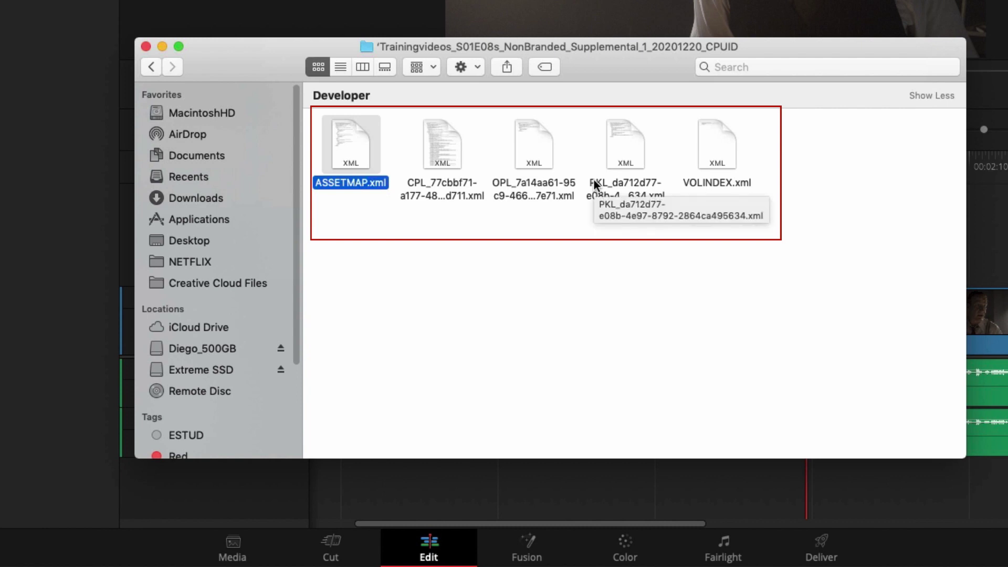
left_click(383, 266)
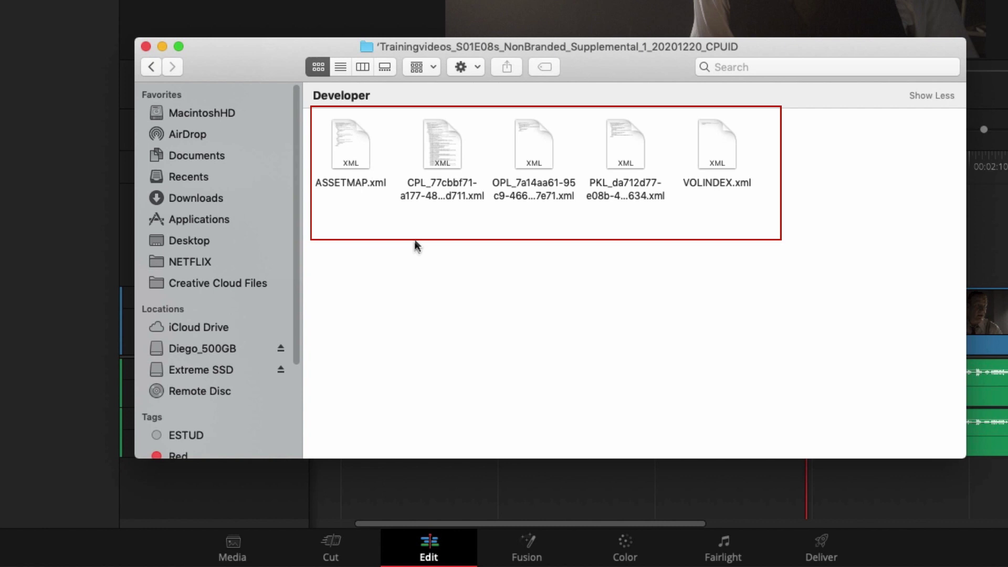
left_click(442, 152)
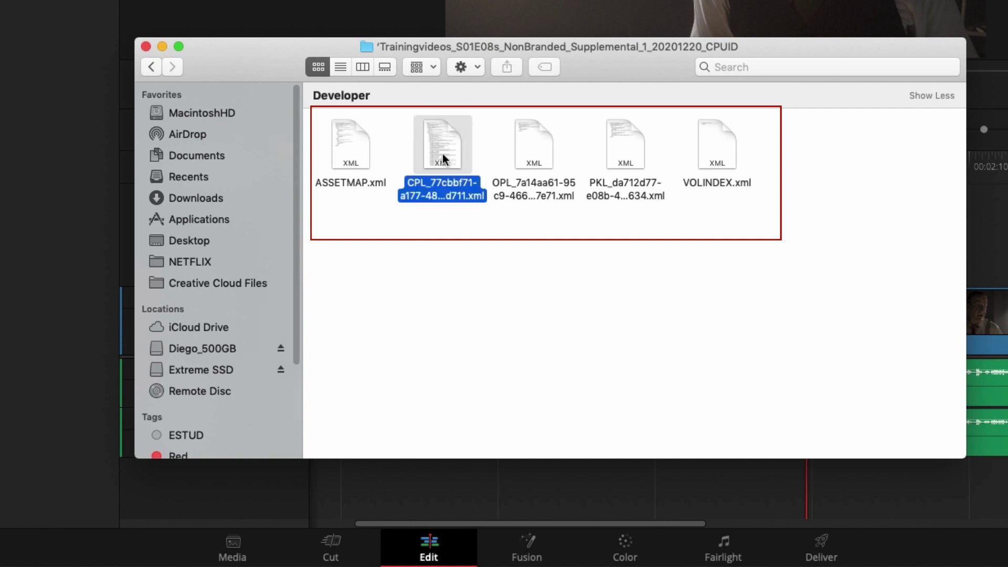
left_click(523, 156)
left_click(623, 156)
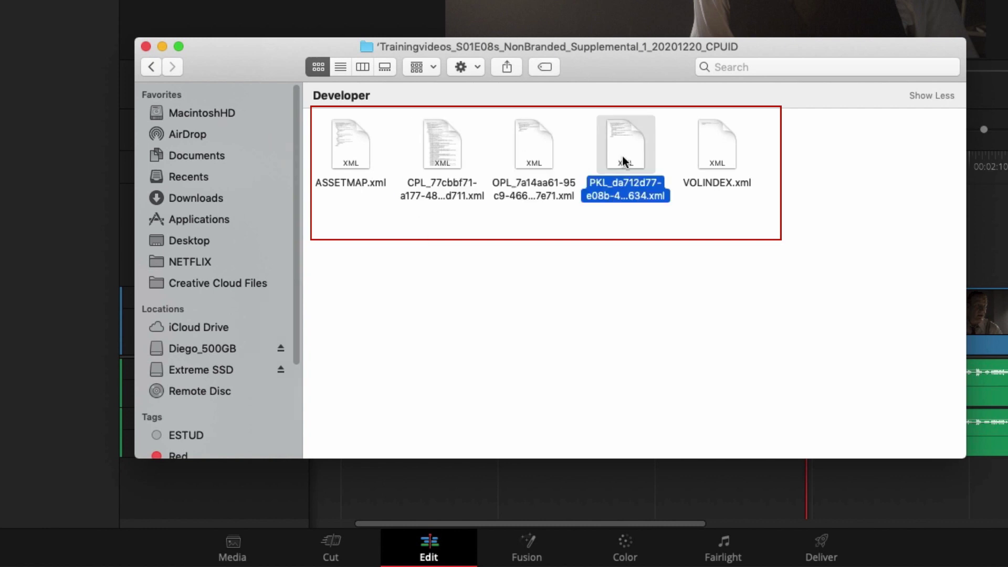
left_click(713, 159)
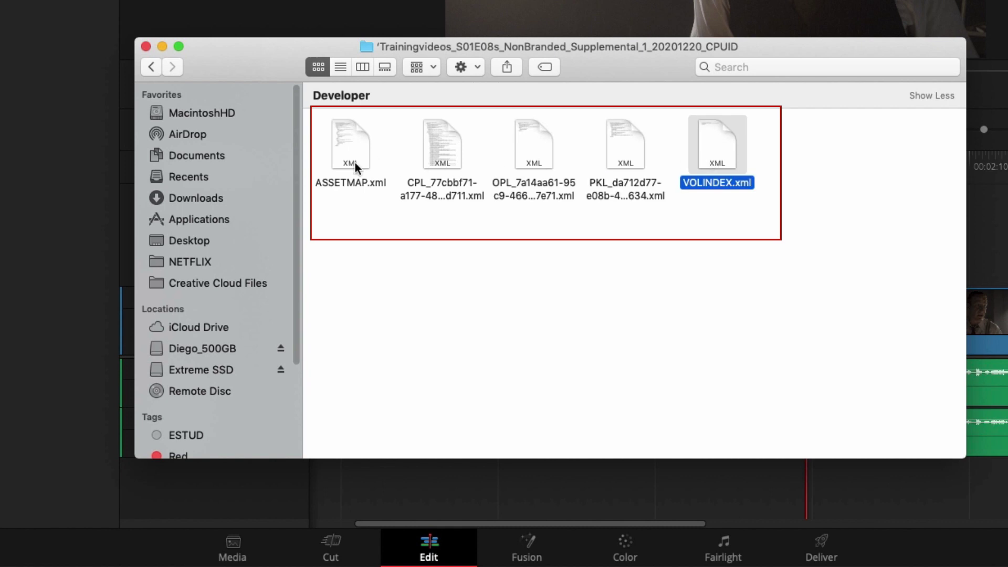